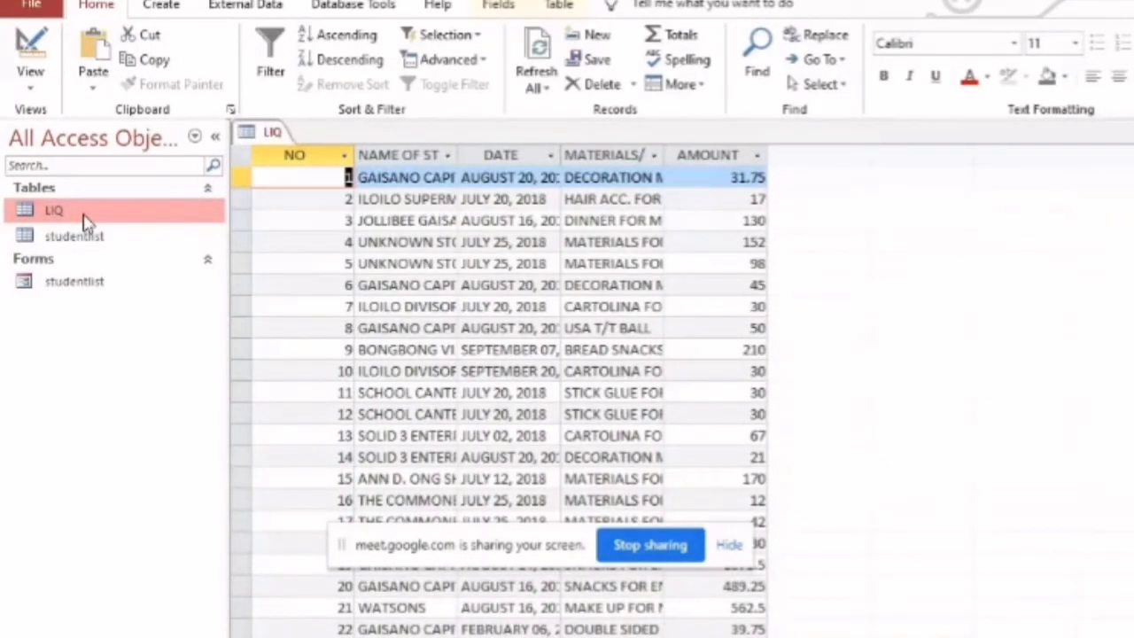
Open the studentlist table and start a new query in Design view with studentlist as its source table
{"action": "double_click", "coordinate": [89, 248]}
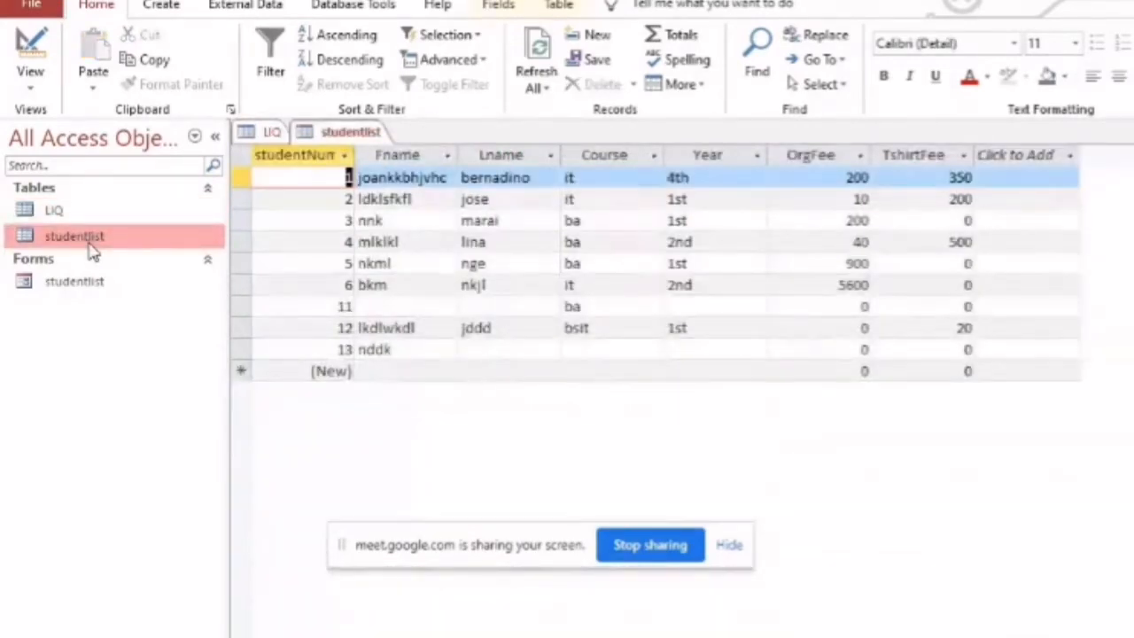
{"action": "left_click", "coordinate": [108, 282]}
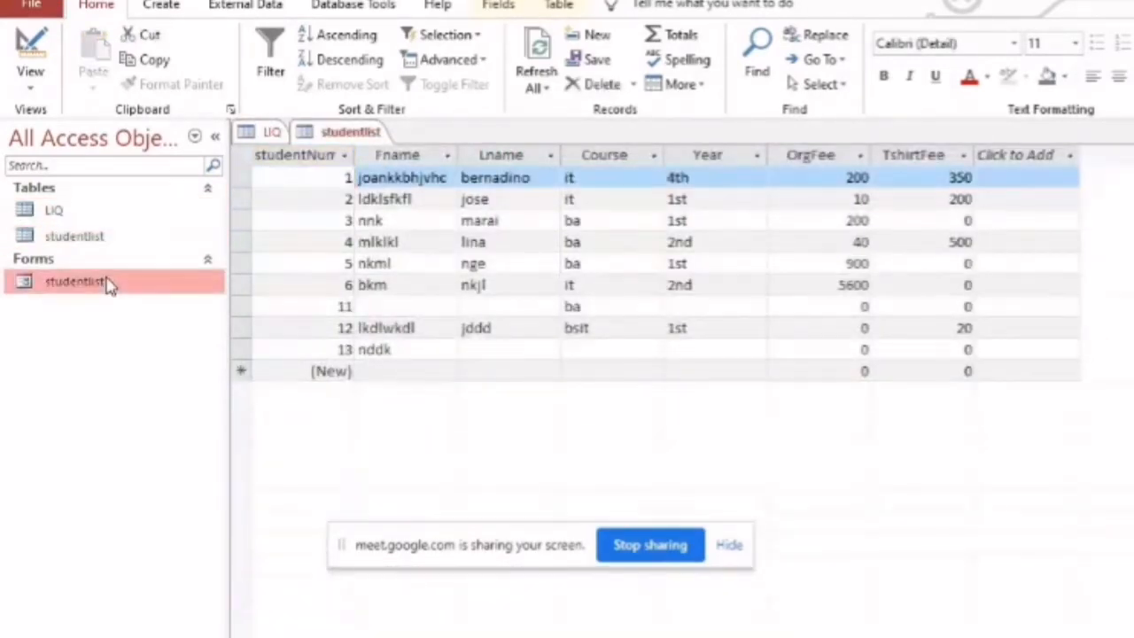
{"action": "left_click", "coordinate": [162, 7]}
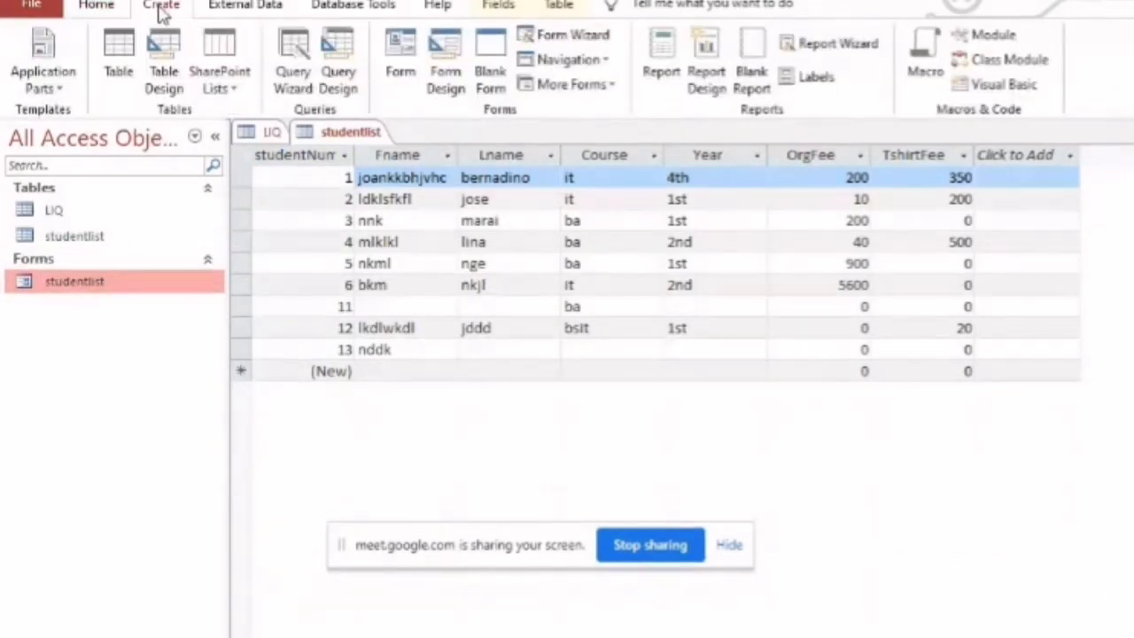
{"action": "left_click", "coordinate": [344, 65]}
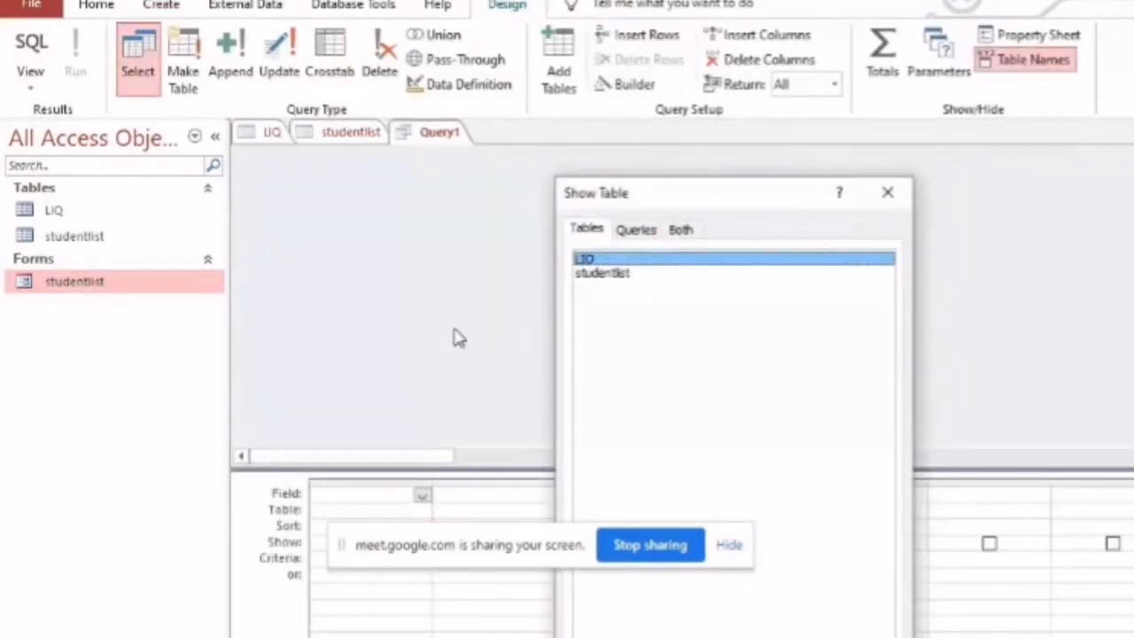
{"action": "left_click", "coordinate": [612, 273]}
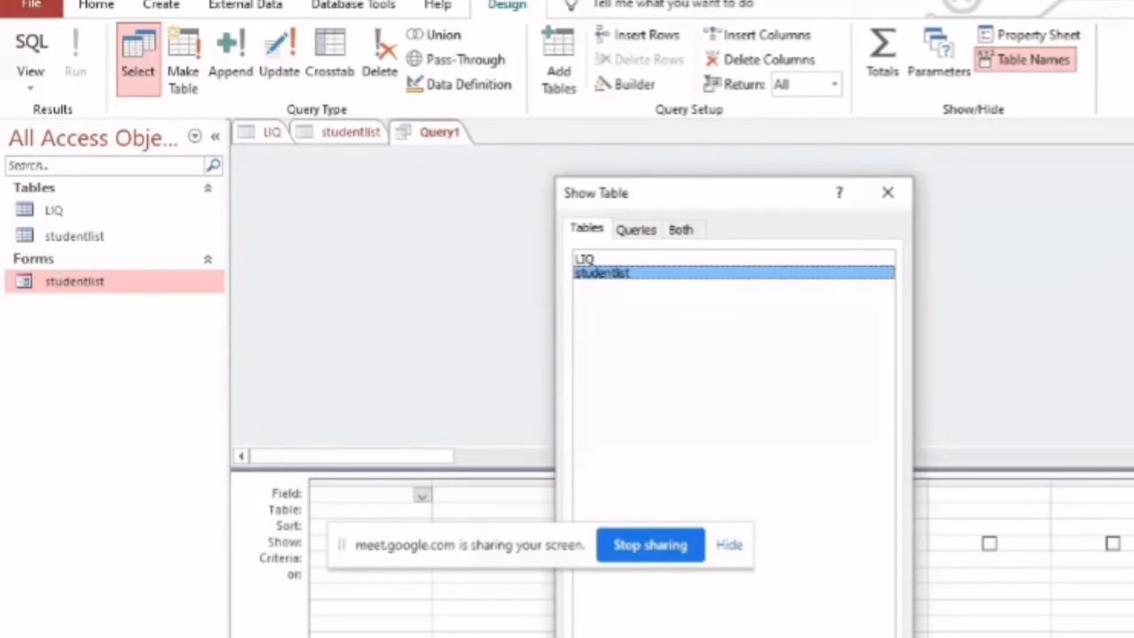
{"action": "key", "text": "alt+a"}
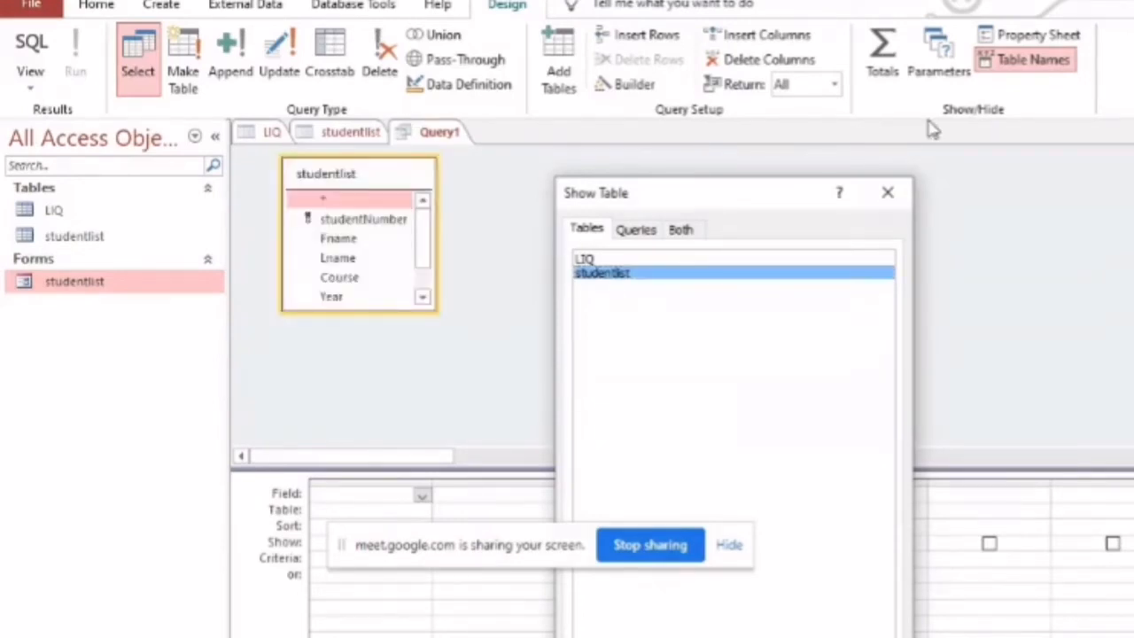
{"action": "left_click", "coordinate": [888, 192]}
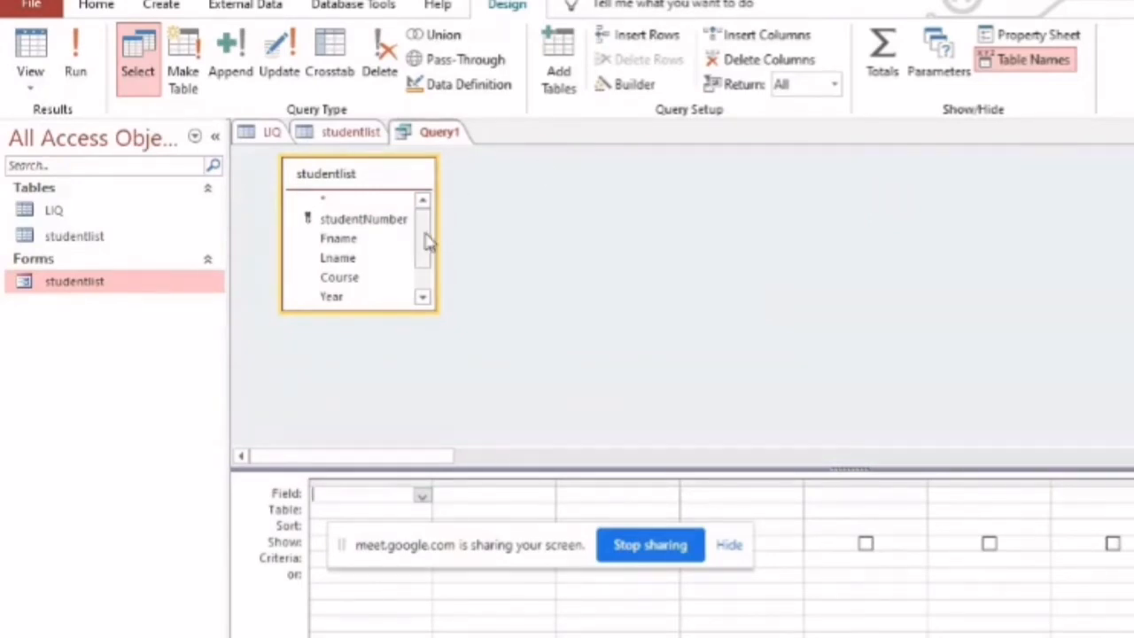
Enlarge the studentlist field list and add all its fields, from studentNumber to TshirtFee, to the query design grid
{"action": "mouse_move", "coordinate": [426, 242]}
{"action": "left_mouse_down"}
{"action": "mouse_move", "coordinate": [426, 266]}
{"action": "mouse_move", "coordinate": [426, 232]}
{"action": "left_mouse_up"}
{"action": "left_click_drag", "start_coordinate": [380, 310], "coordinate": [377, 388]}
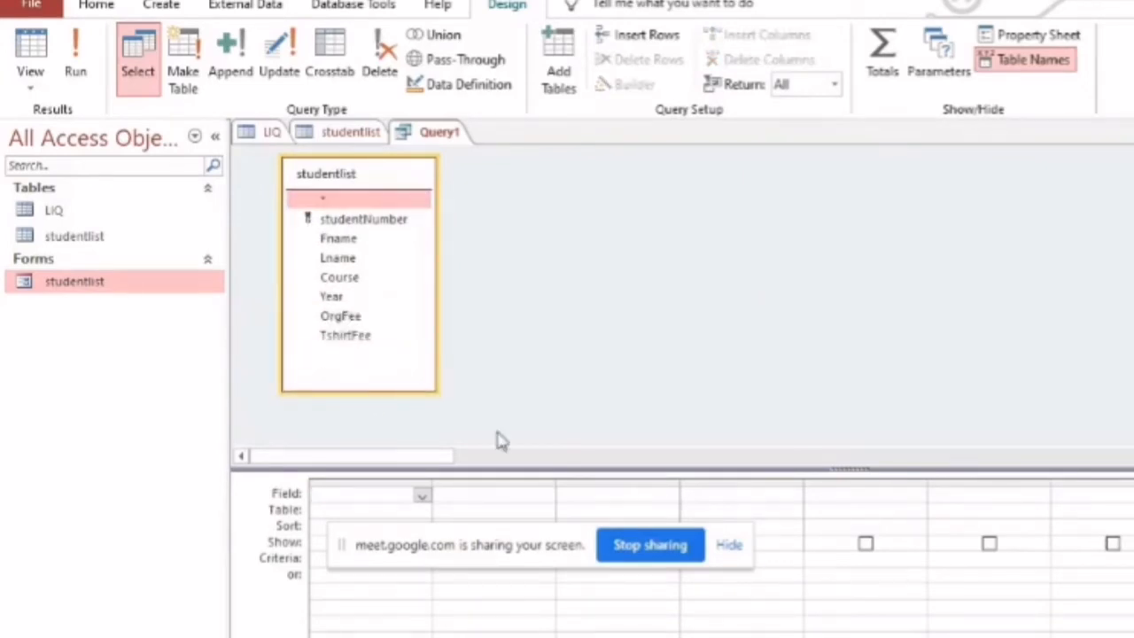
{"action": "left_click_drag", "start_coordinate": [514, 544], "coordinate": [1002, 637]}
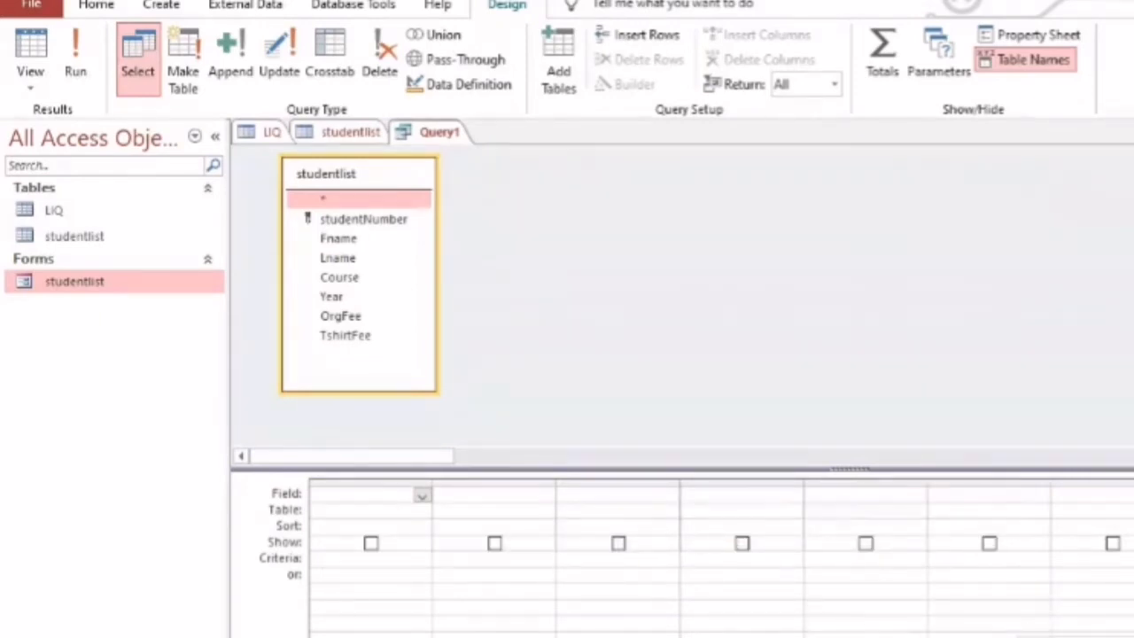
{"action": "left_click", "coordinate": [350, 221]}
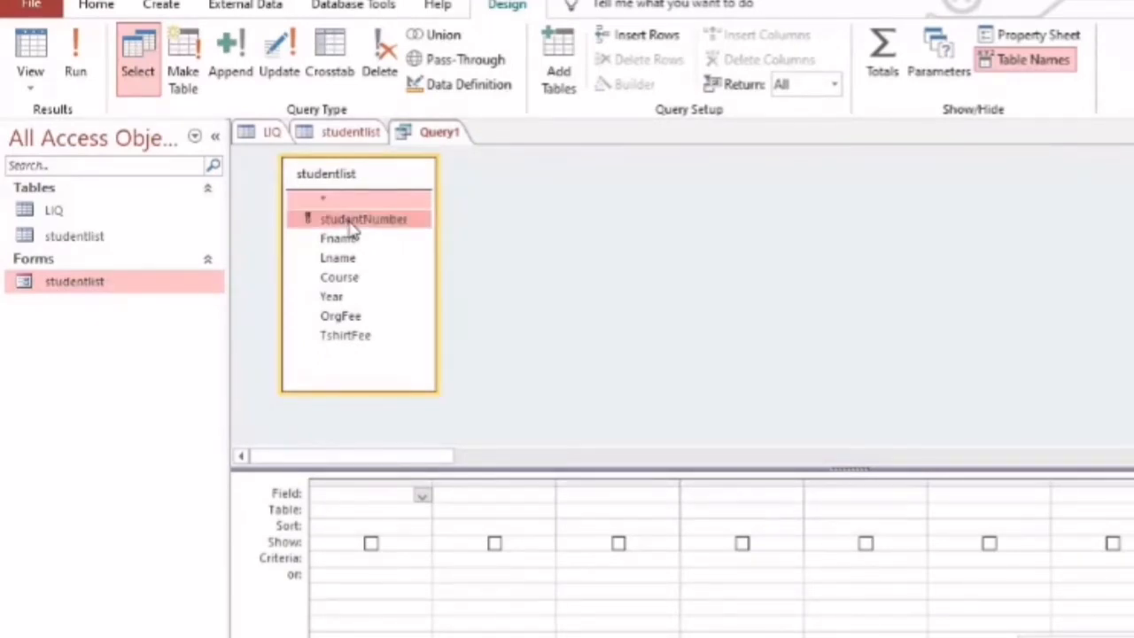
{"action": "left_click", "coordinate": [523, 198]}
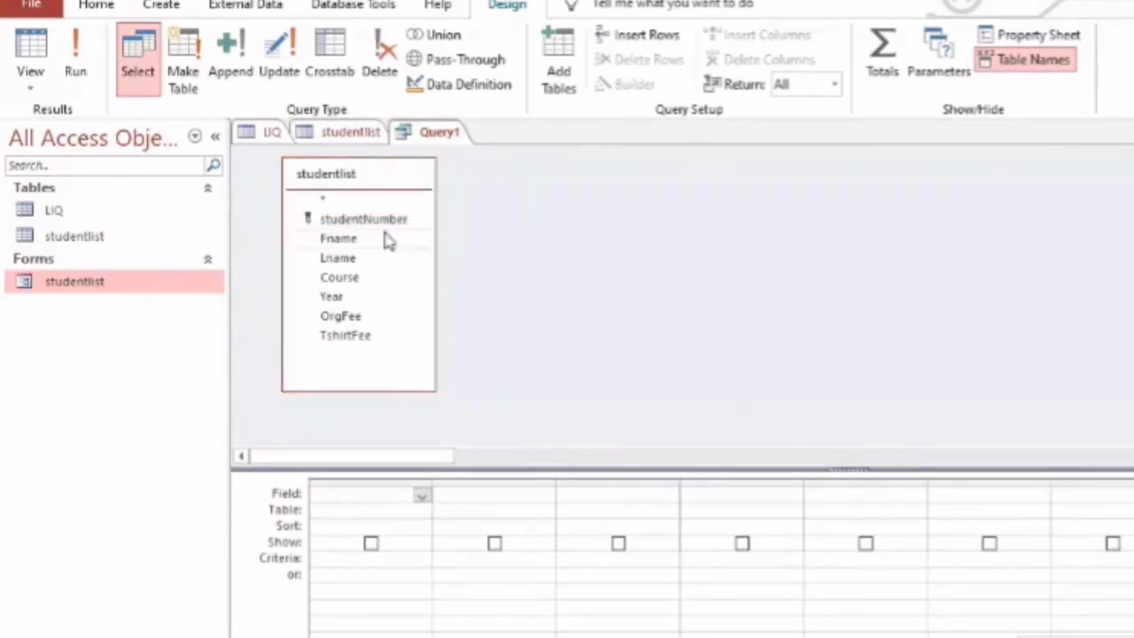
{"action": "left_click", "coordinate": [384, 222]}
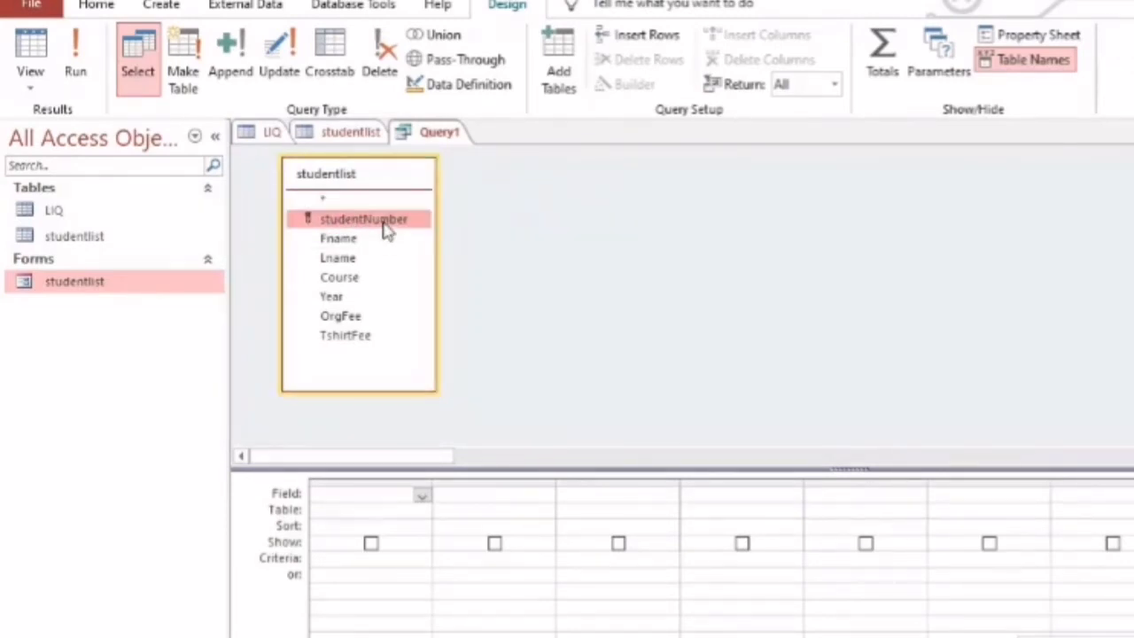
{"action": "left_click", "coordinate": [352, 343], "text": "shift"}
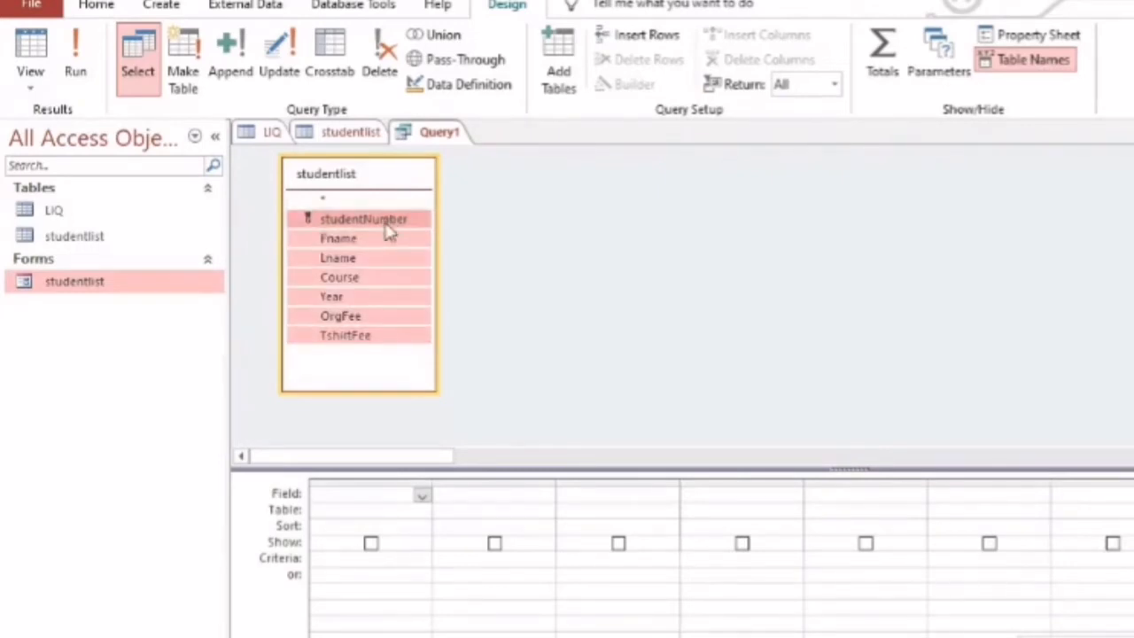
{"action": "left_click_drag", "start_coordinate": [387, 232], "coordinate": [372, 493]}
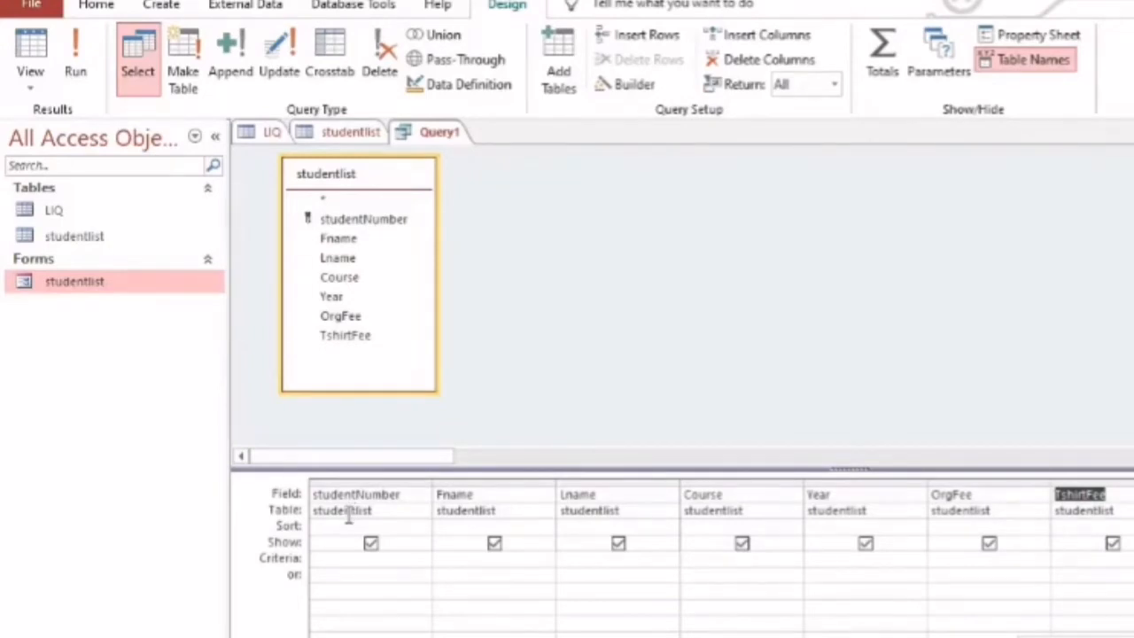
{"action": "left_click", "coordinate": [377, 525]}
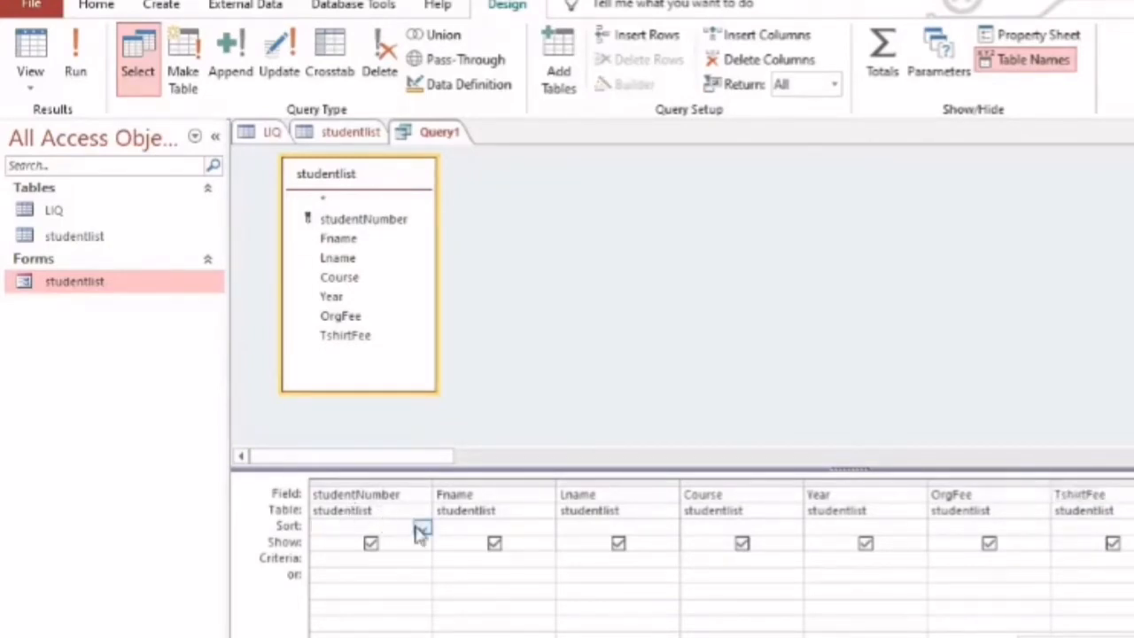
{"action": "left_click", "coordinate": [422, 530]}
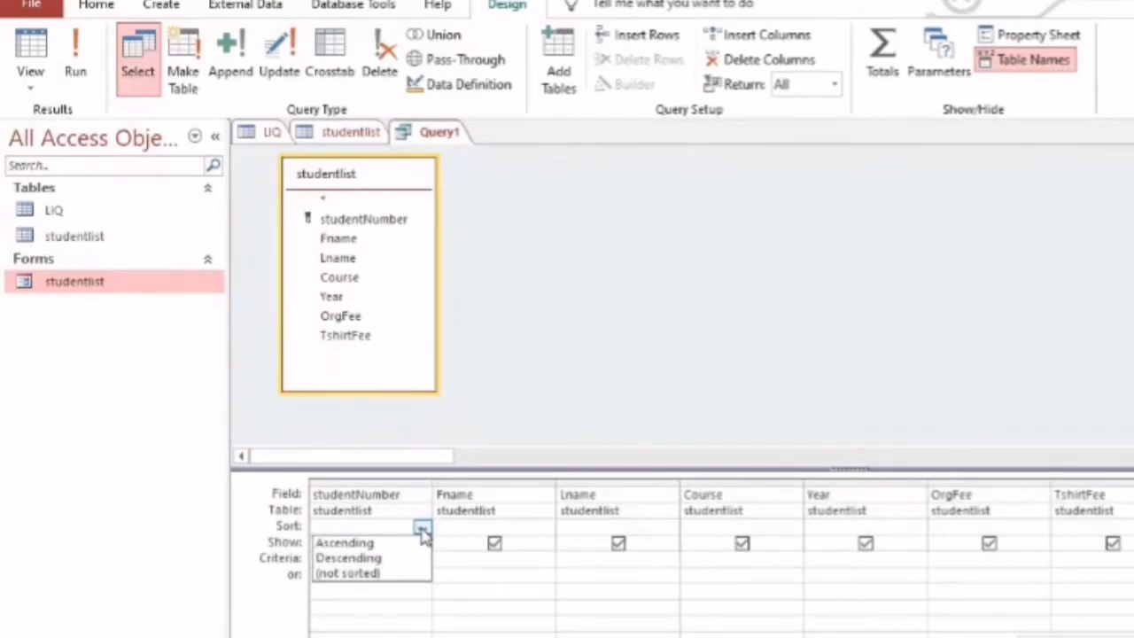
{"action": "left_click", "coordinate": [421, 529]}
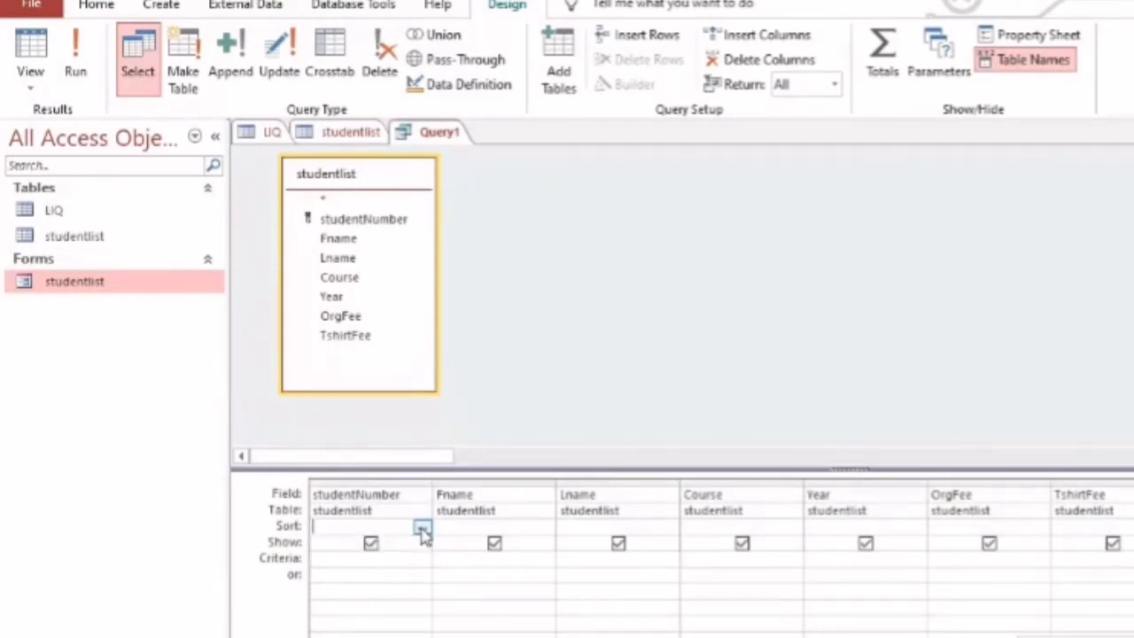
Exclude the studentNumber and TshirtFee fields from the query's output and run the query
{"action": "left_click", "coordinate": [372, 544]}
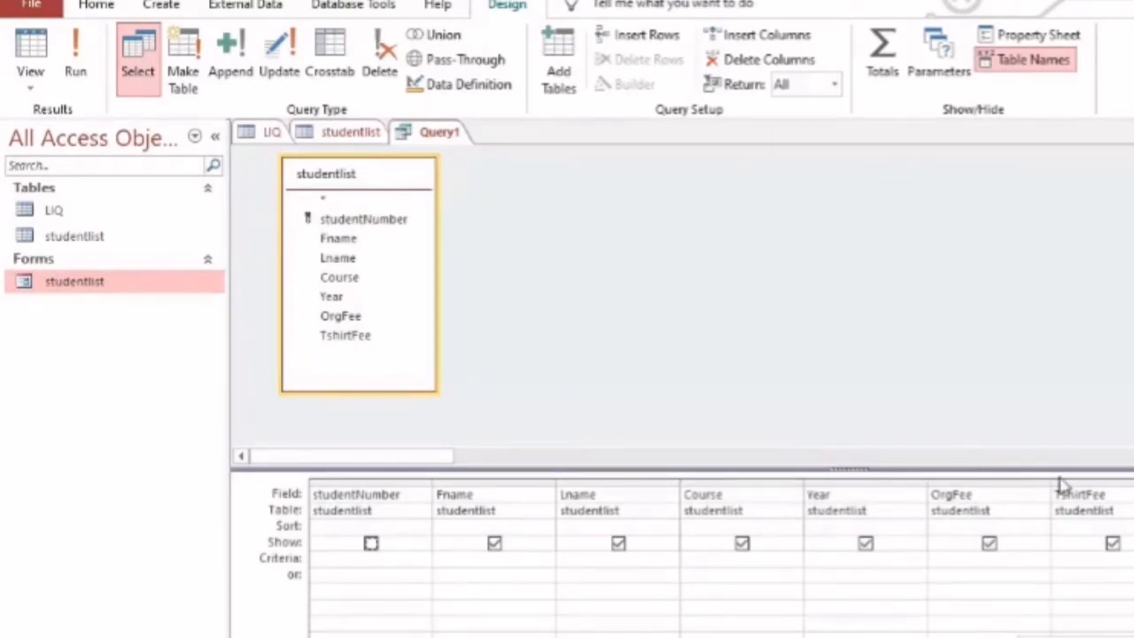
{"action": "left_click", "coordinate": [1113, 544]}
{"action": "left_click", "coordinate": [76, 53]}
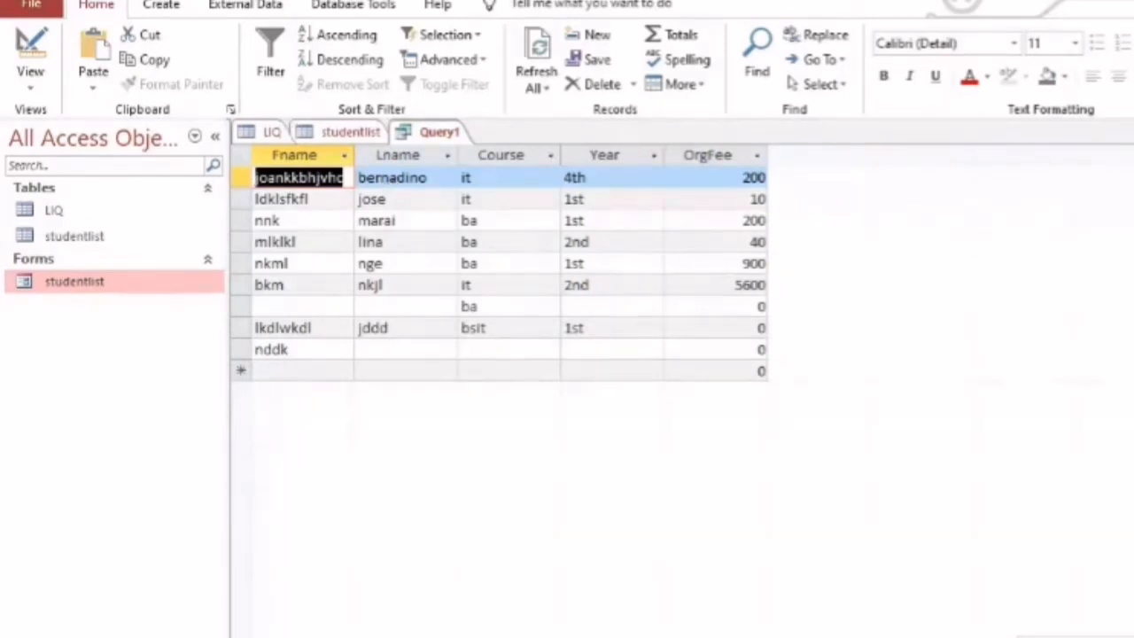
Save the query under the name Query1
{"action": "key", "text": "ctrl+s"}
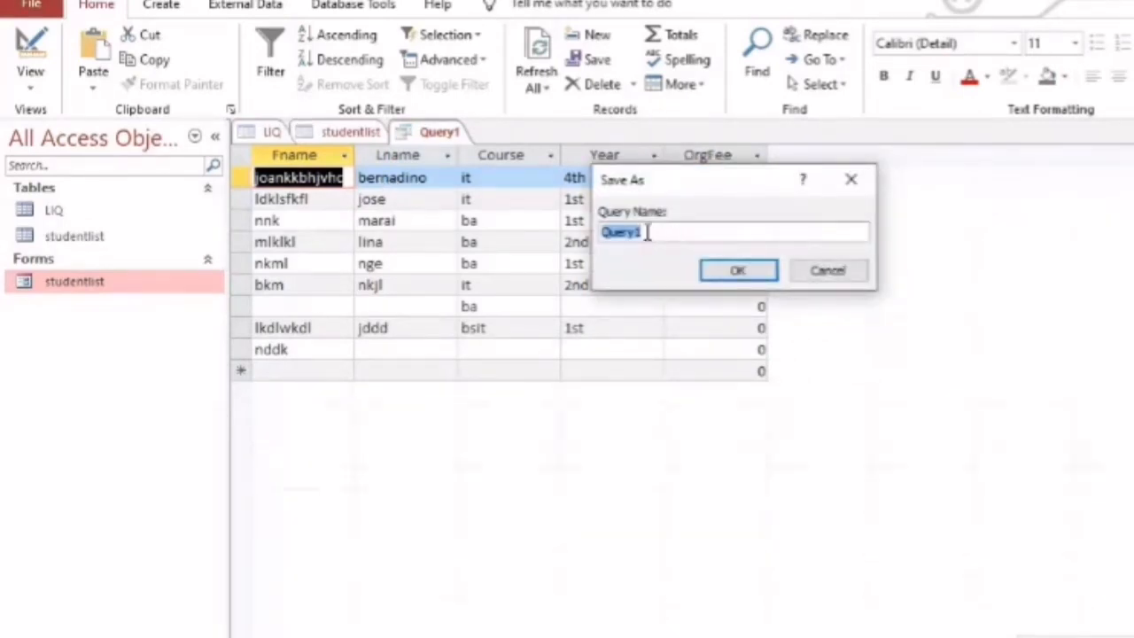
{"action": "left_click", "coordinate": [758, 273]}
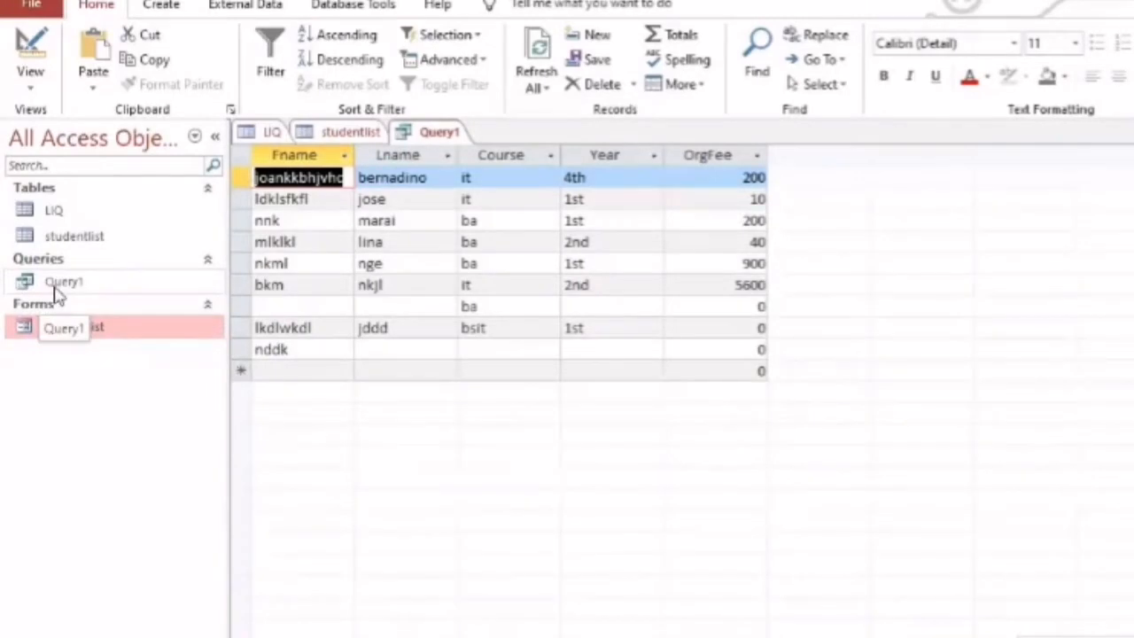
Export Query1 to an Excel Workbook (*.xlsx) with formatting and layout, opening the destination file once the export completes
{"action": "left_click", "coordinate": [55, 286]}
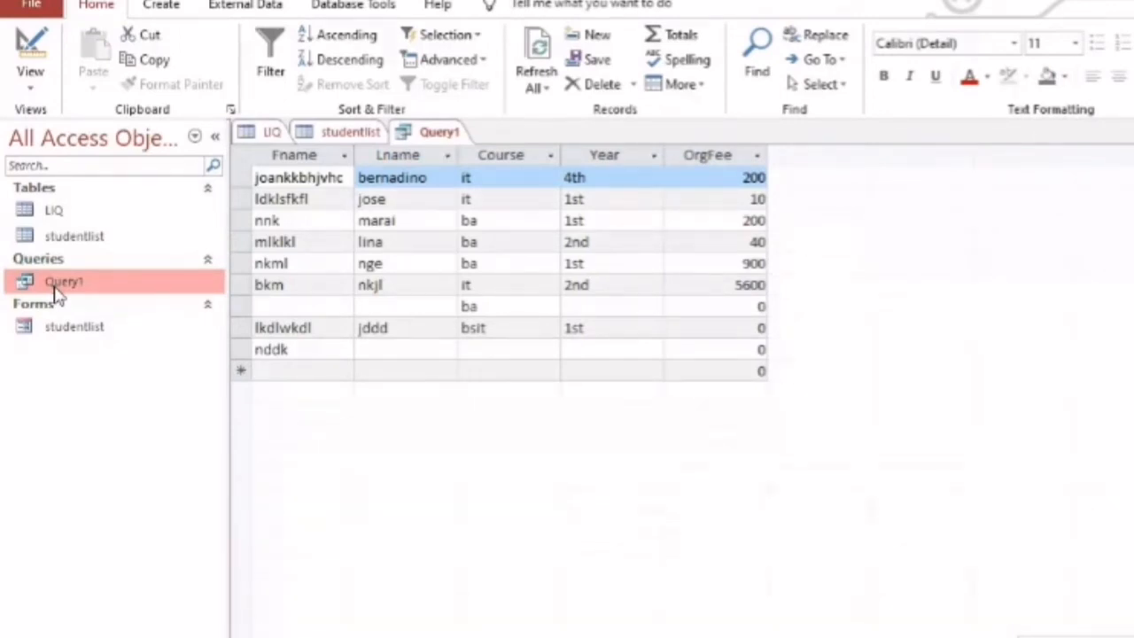
{"action": "right_click", "coordinate": [57, 290]}
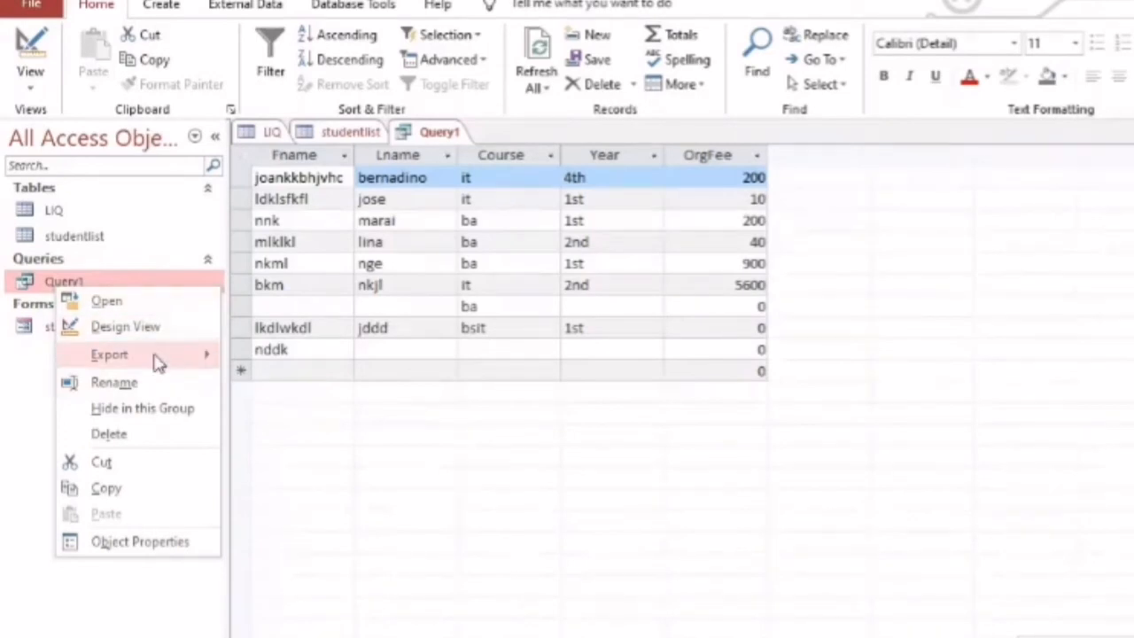
{"action": "mouse_move", "coordinate": [158, 363]}
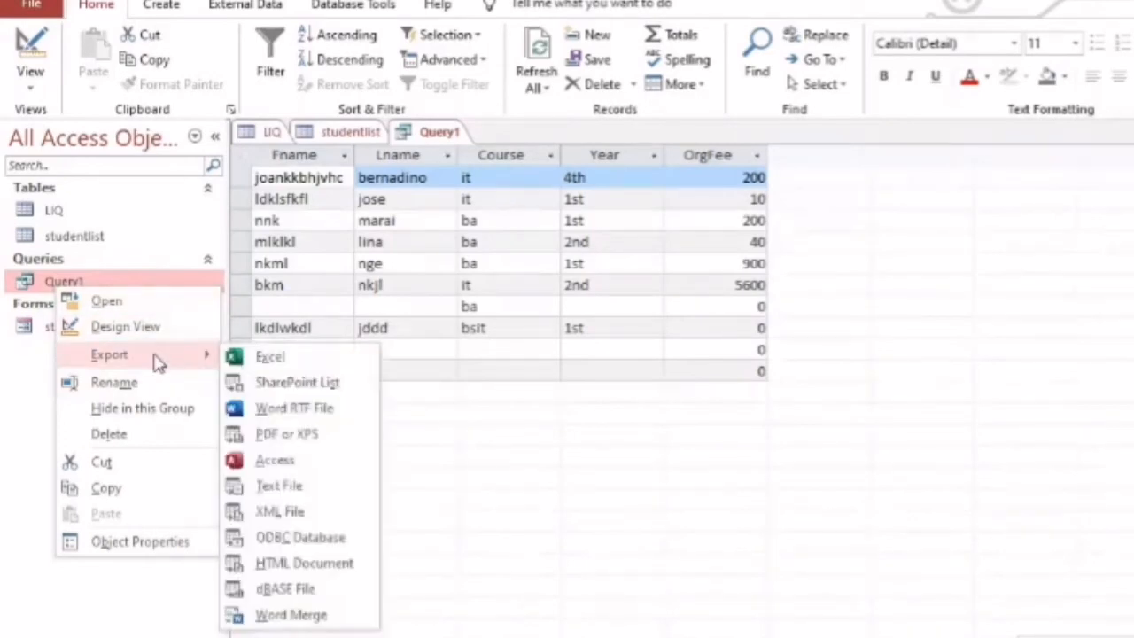
{"action": "left_click", "coordinate": [266, 357]}
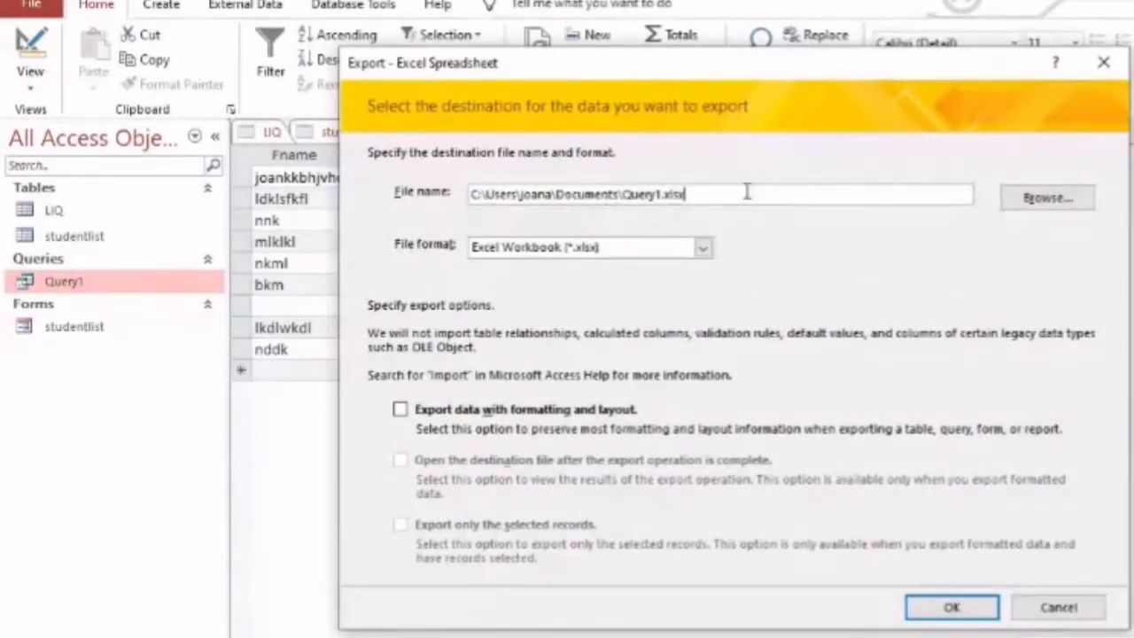
{"action": "left_click", "coordinate": [704, 248]}
{"action": "left_click", "coordinate": [704, 248]}
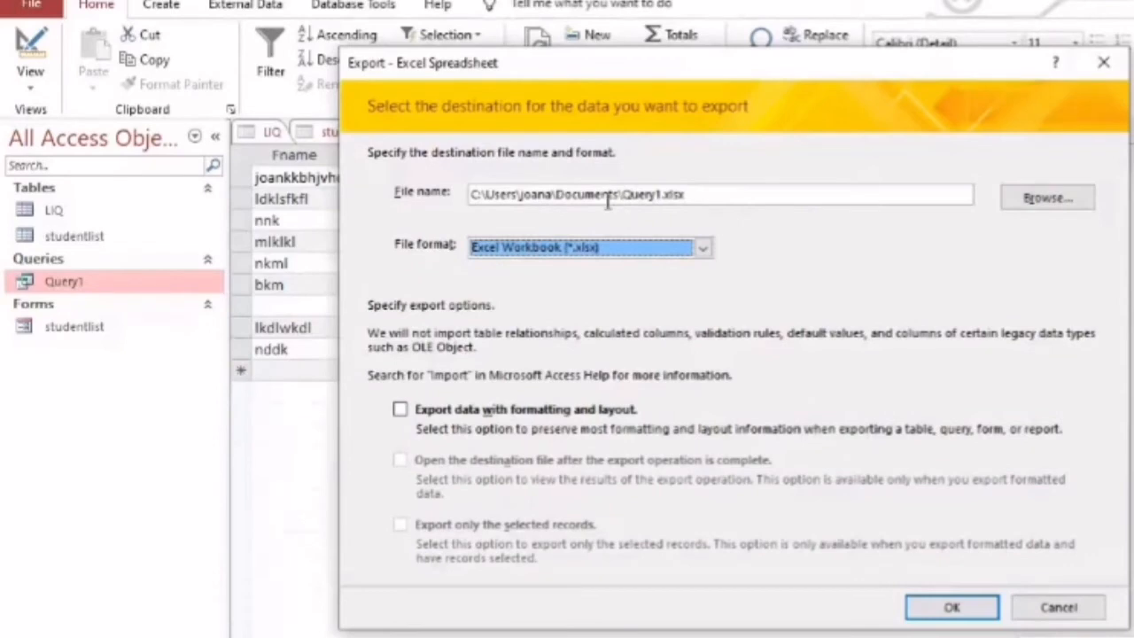
{"action": "left_click", "coordinate": [400, 412]}
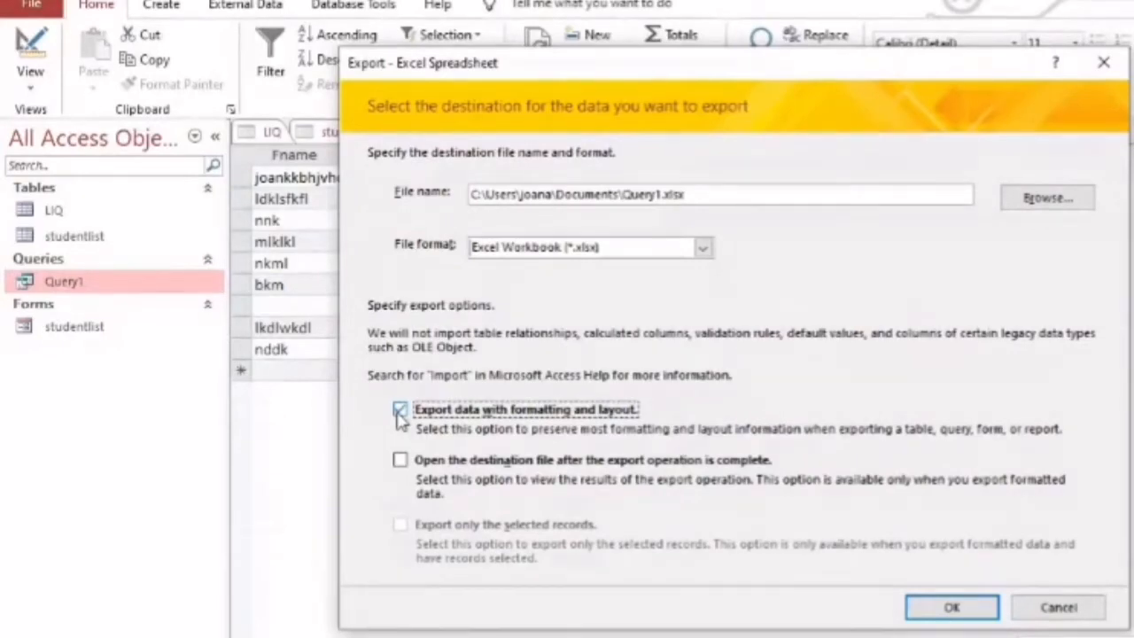
{"action": "left_click", "coordinate": [401, 461]}
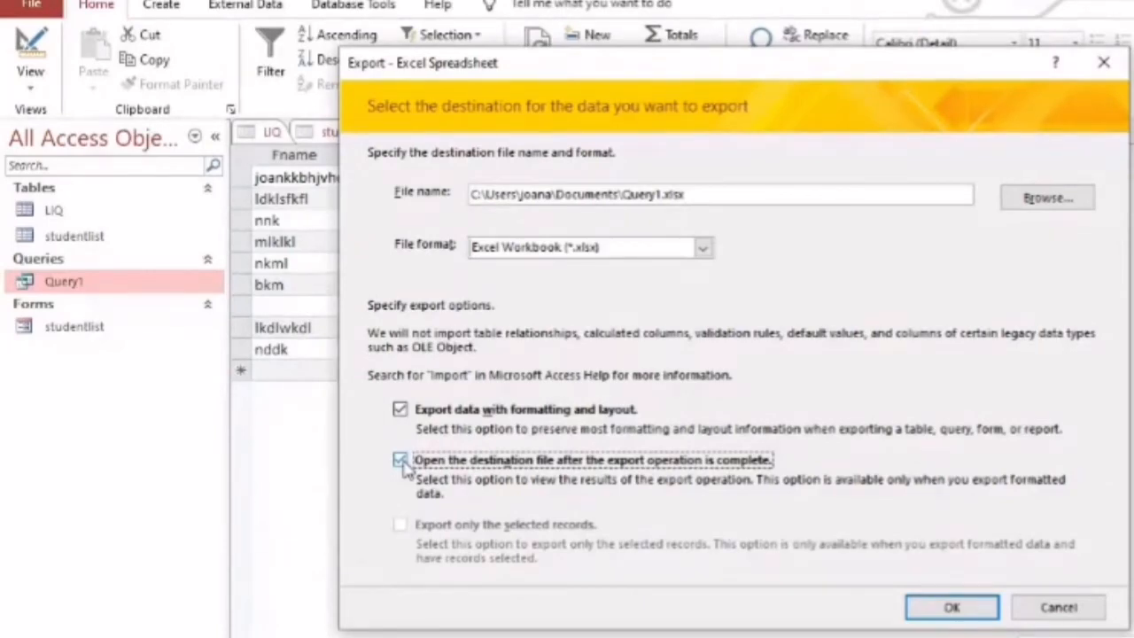
{"action": "left_click", "coordinate": [947, 609]}
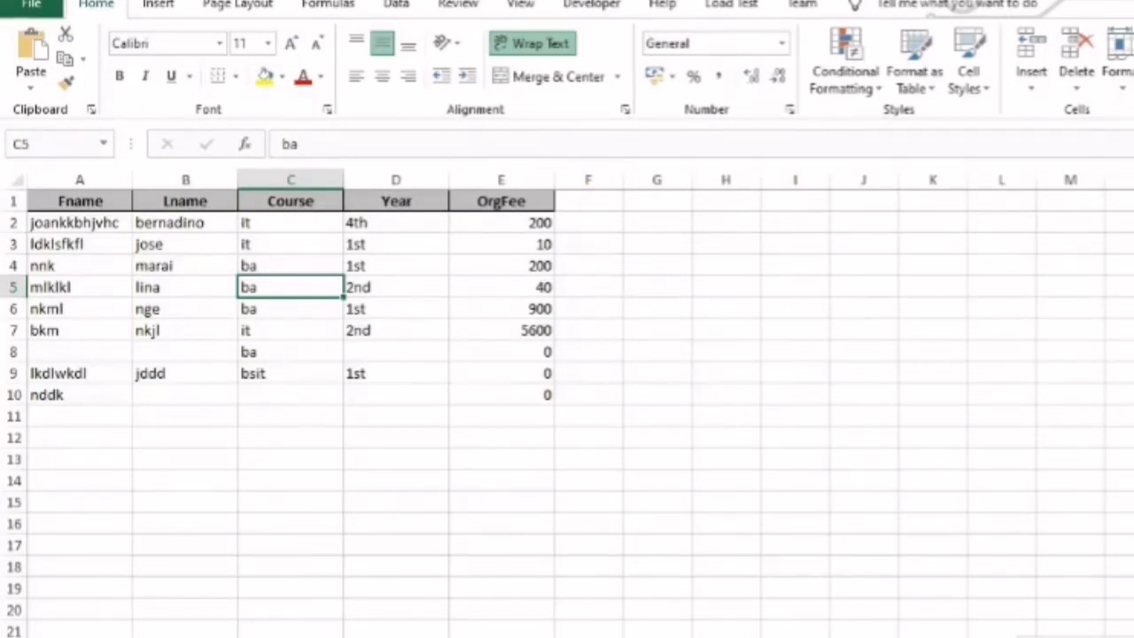
Switch back to Access and finish the export without saving the export steps
{"action": "left_click", "coordinate": [605, 621]}
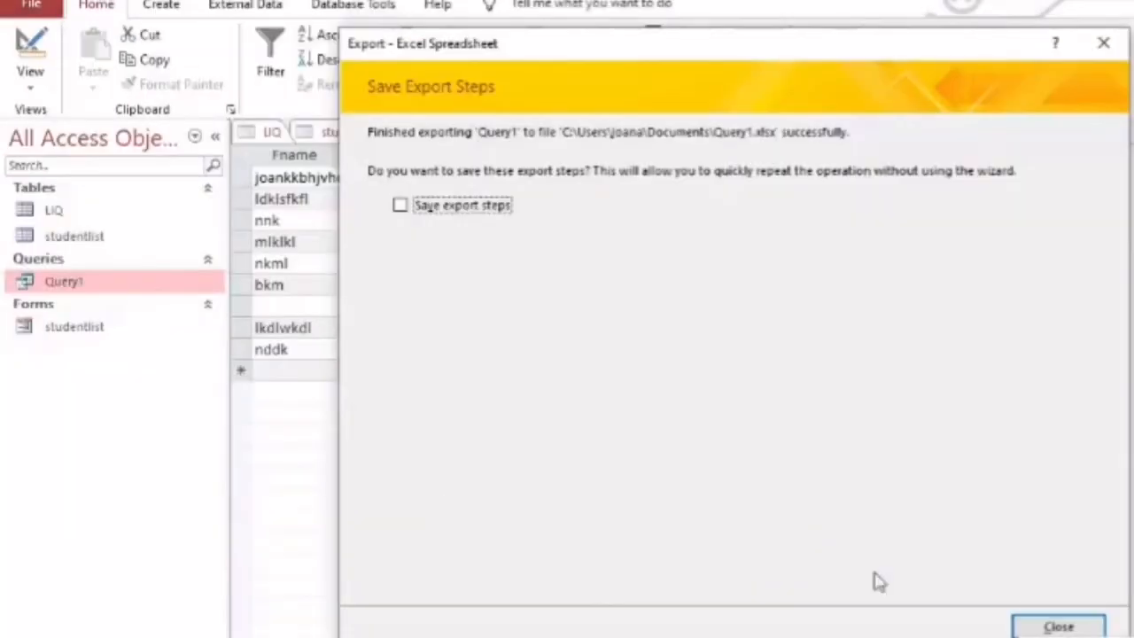
{"action": "left_click", "coordinate": [1057, 627]}
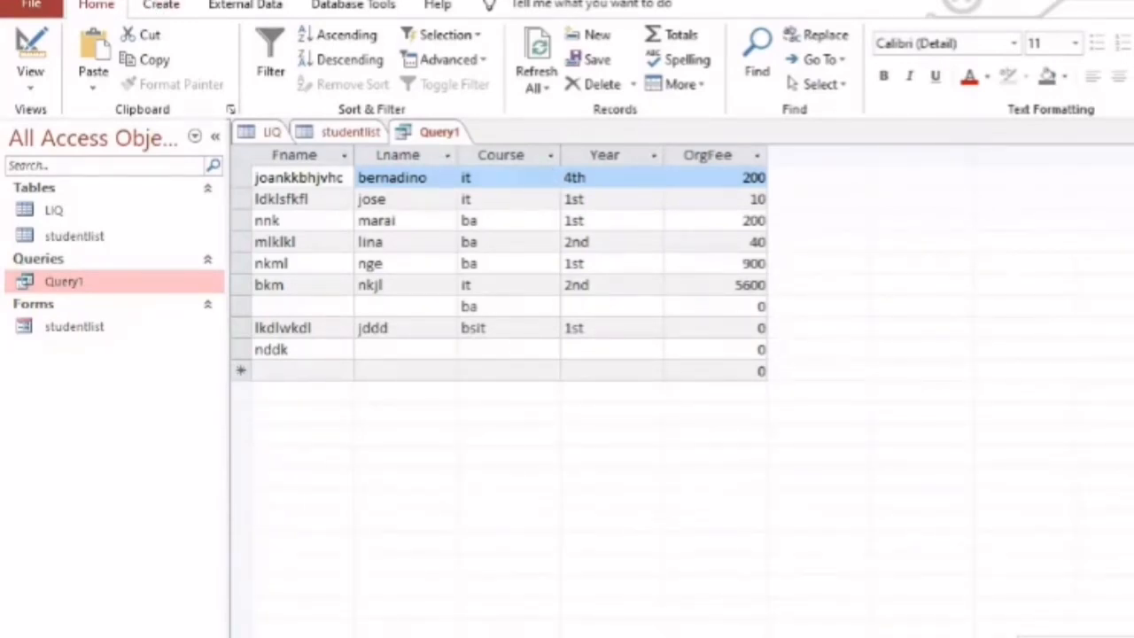
Close Query1, the studentlist table and the LIQ table
{"action": "key", "text": "ctrl+w"}
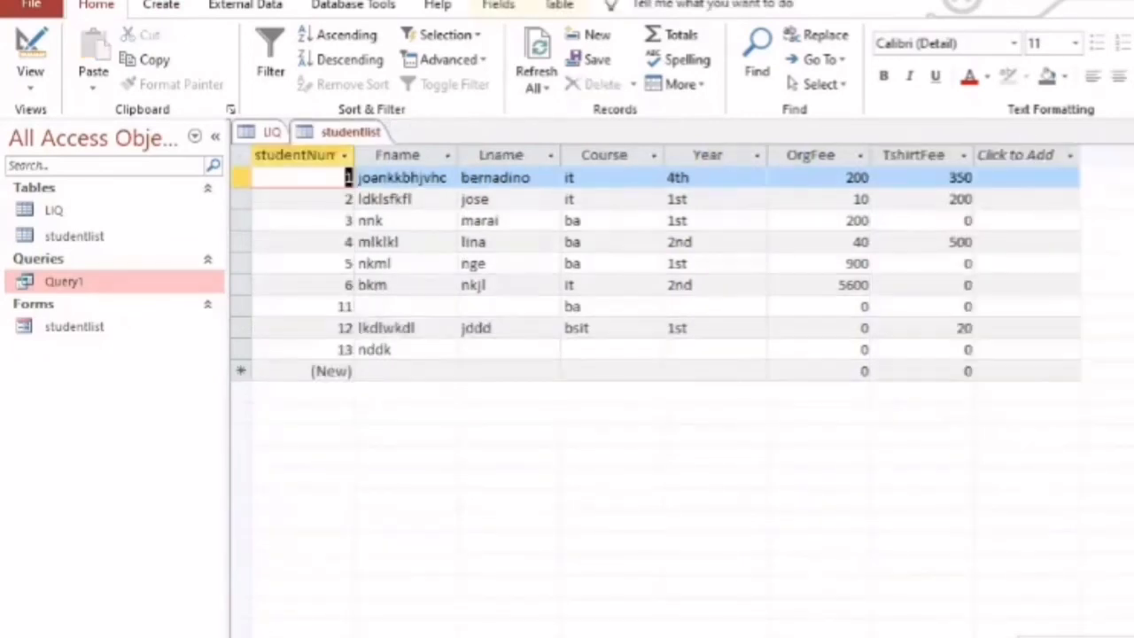
{"action": "key", "text": "ctrl+w"}
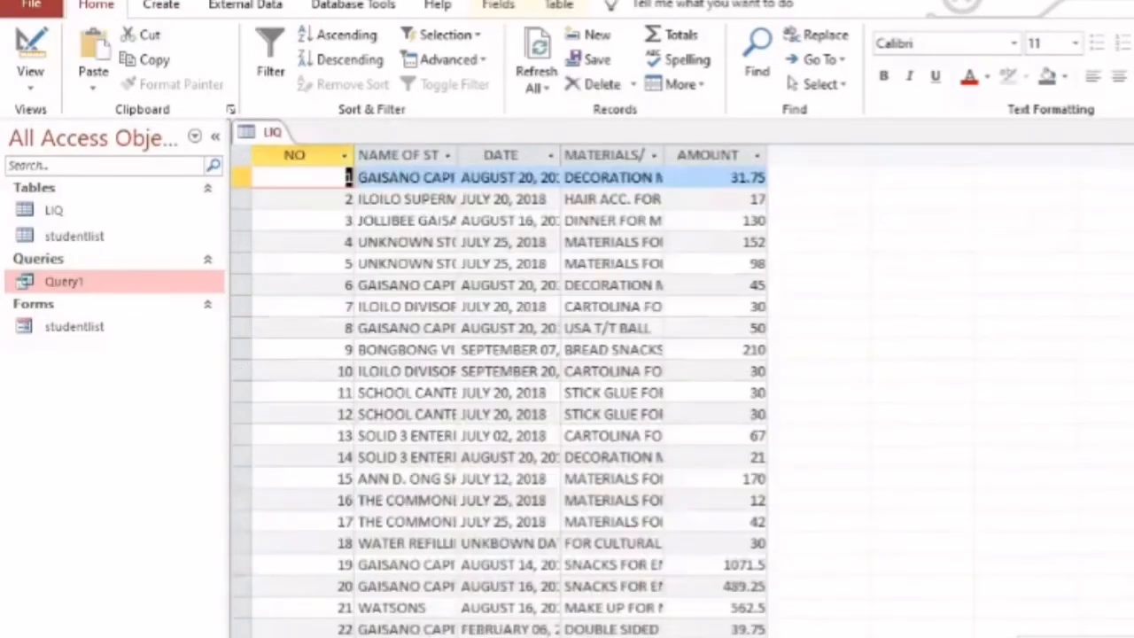
{"action": "key", "text": "ctrl+w"}
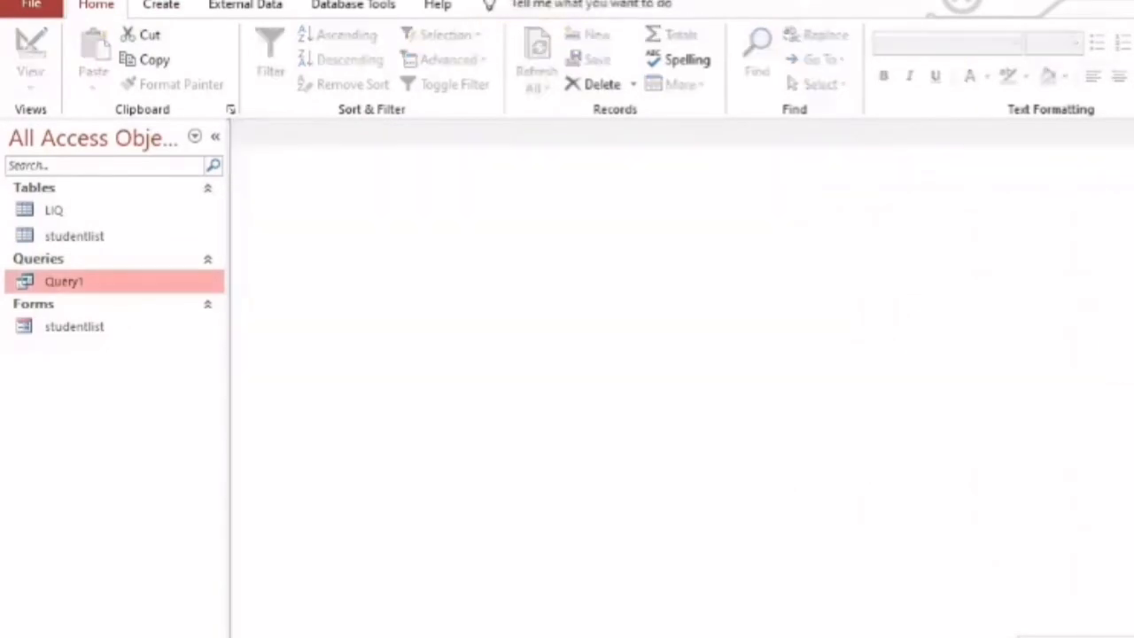
Create a new query in Design view and add the studentlist table to it
{"action": "left_click", "coordinate": [159, 9]}
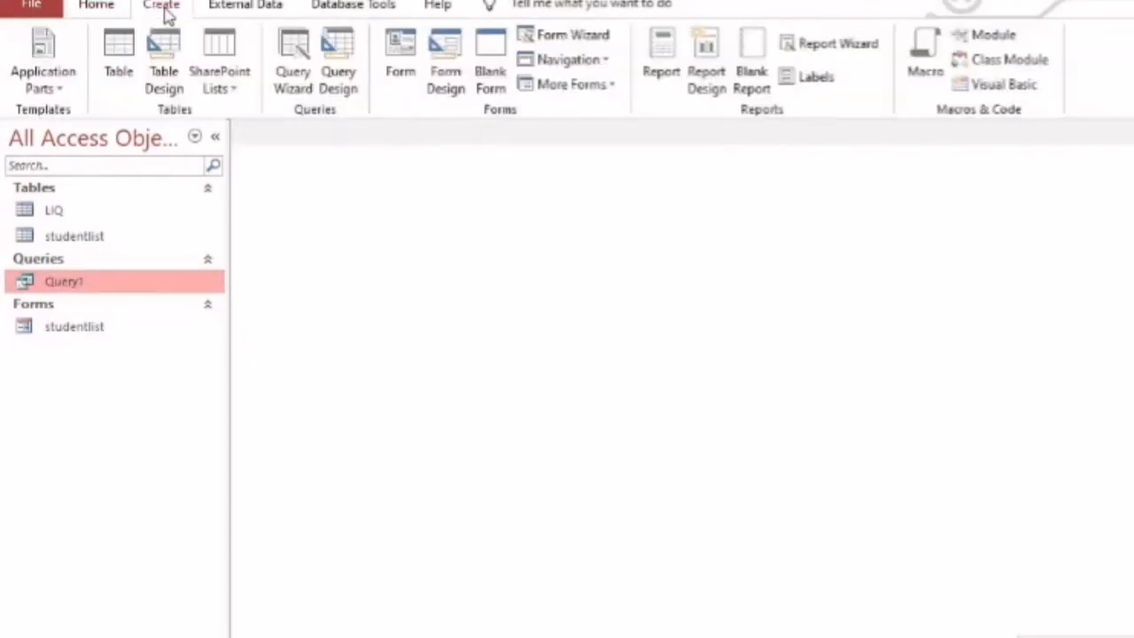
{"action": "left_click", "coordinate": [345, 66]}
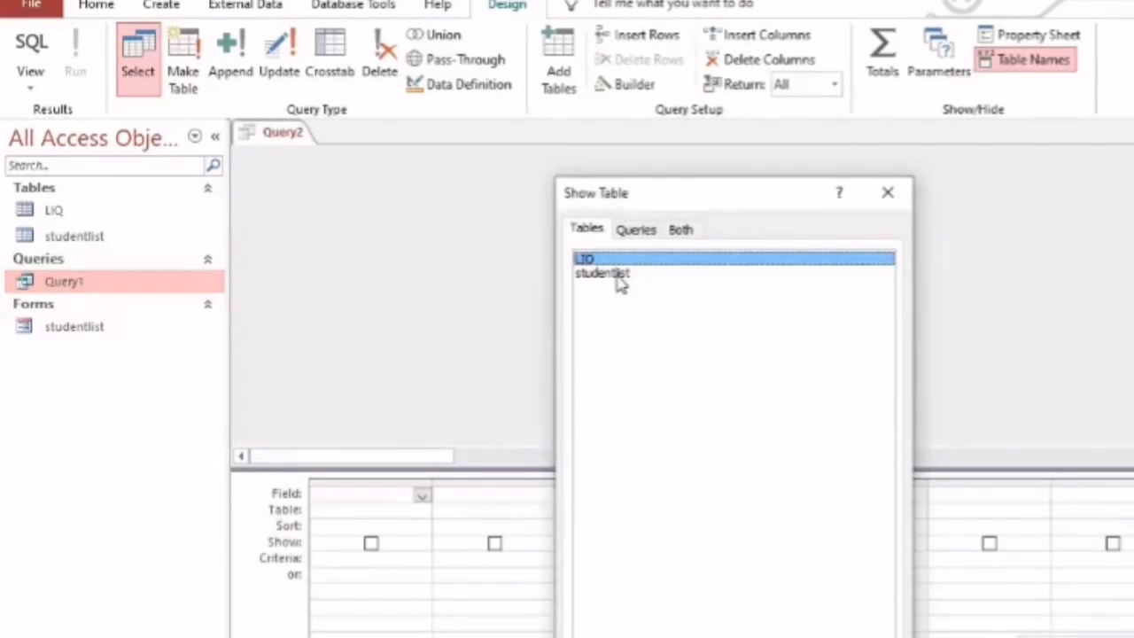
{"action": "left_click", "coordinate": [620, 278]}
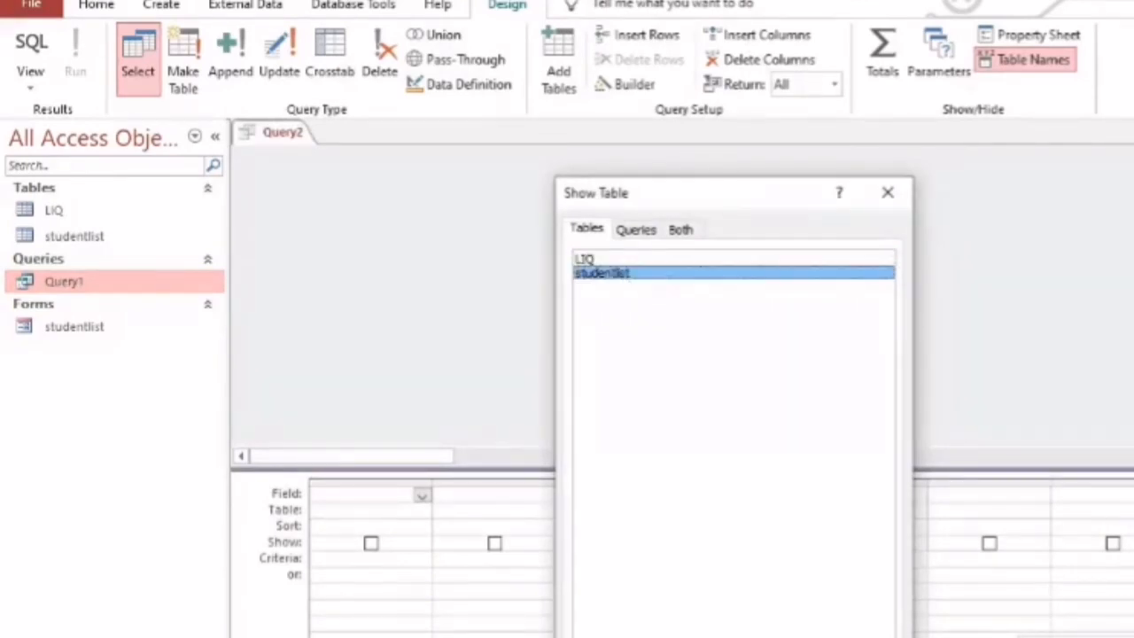
{"action": "double_click", "coordinate": [621, 273]}
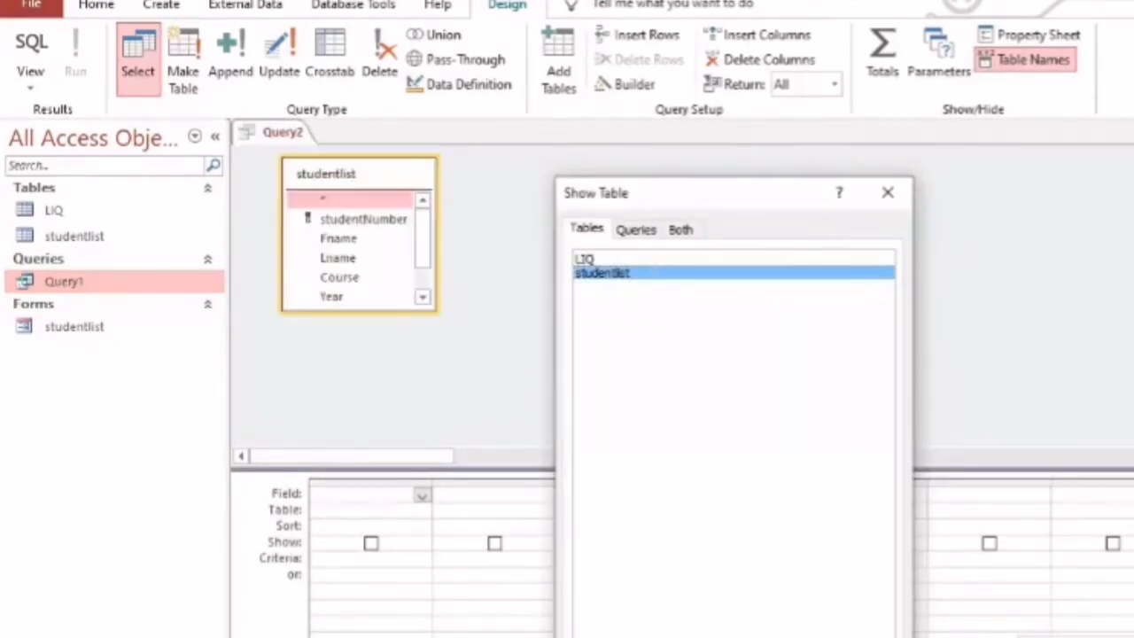
{"action": "left_click", "coordinate": [887, 194]}
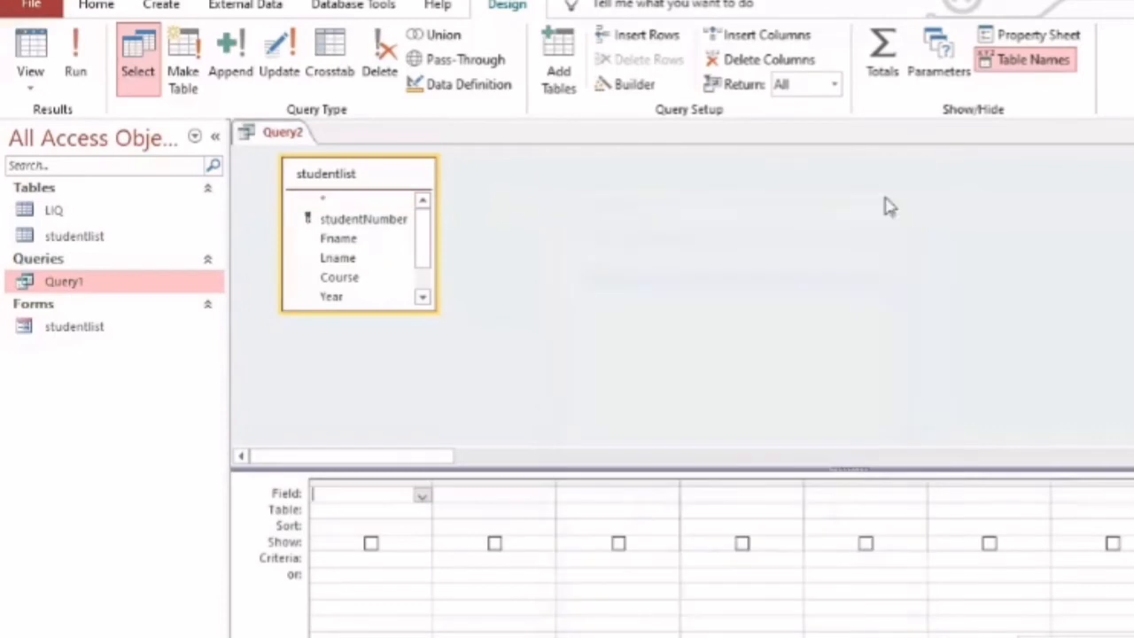
Add the studentNumber, Fname, Lname, Course, Year, OrgFee and TshirtFee fields of studentlist to the query grid
{"action": "left_click", "coordinate": [380, 219]}
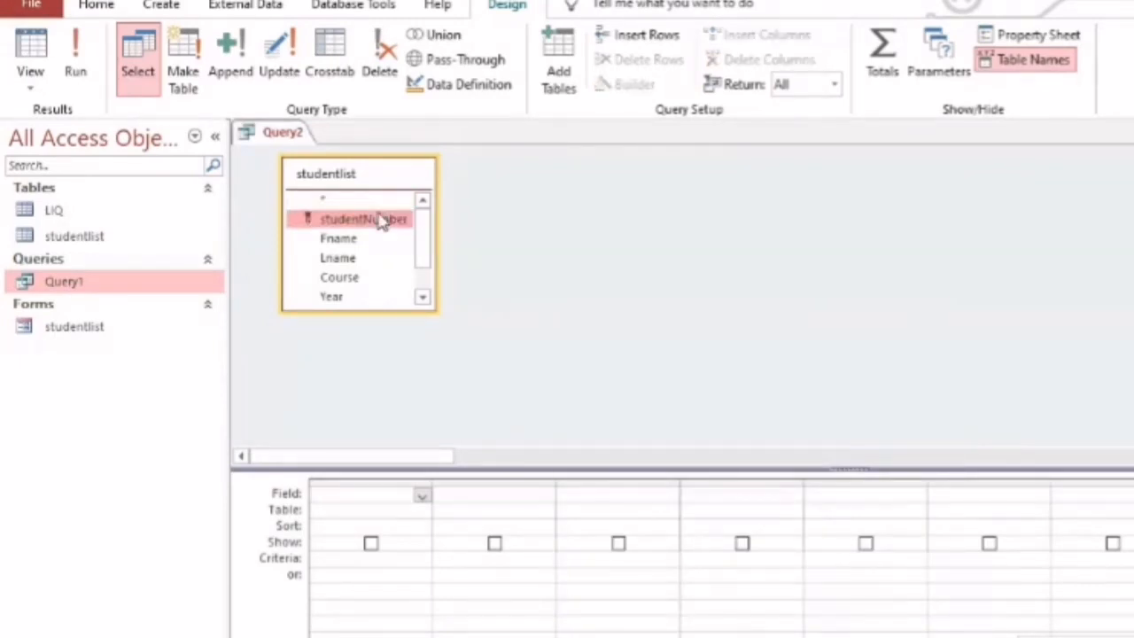
{"action": "left_click_drag", "start_coordinate": [422, 249], "coordinate": [380, 501]}
{"action": "left_click", "coordinate": [380, 299], "text": "shift"}
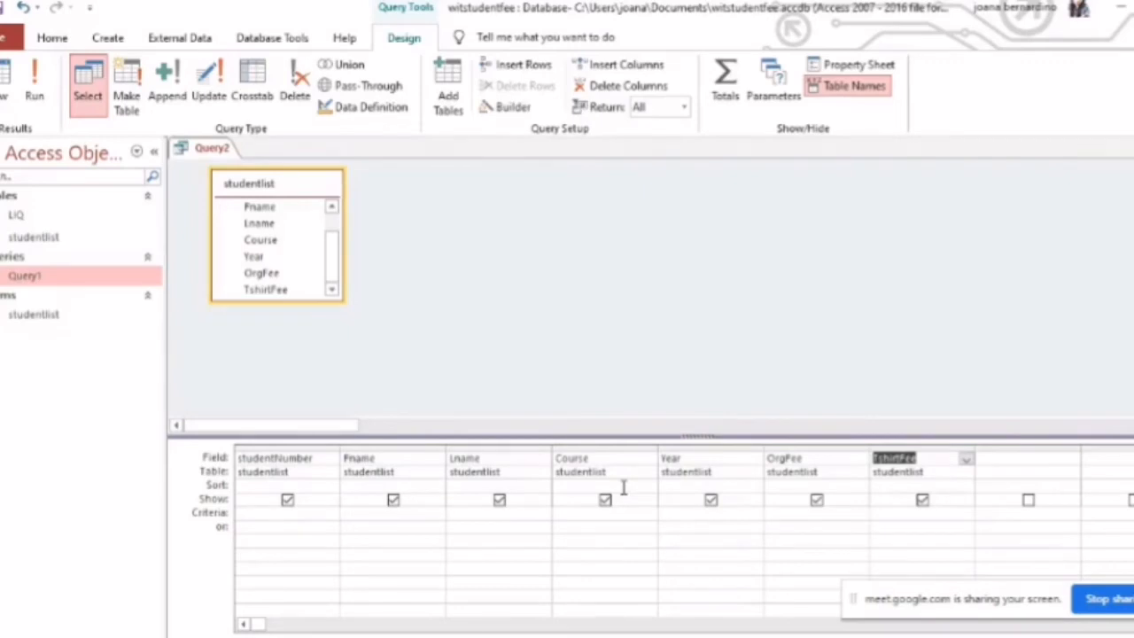
Check the Course values in the Excel export, return to Access and set the query's Course criterion to ba
{"action": "left_click", "coordinate": [617, 519]}
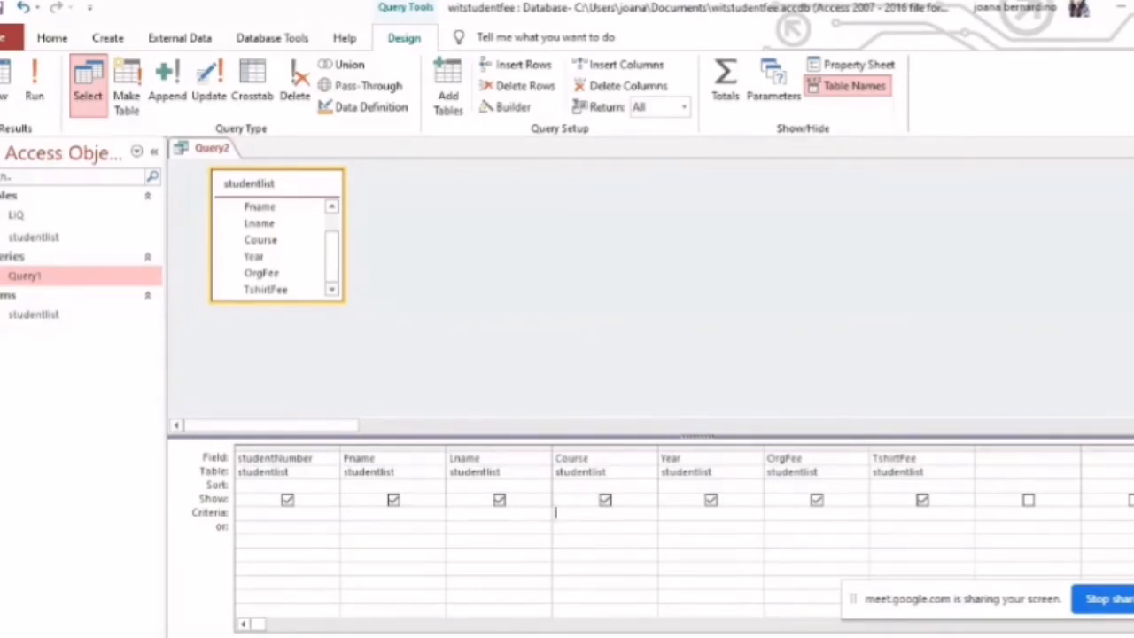
{"action": "key", "text": "alt+Tab"}
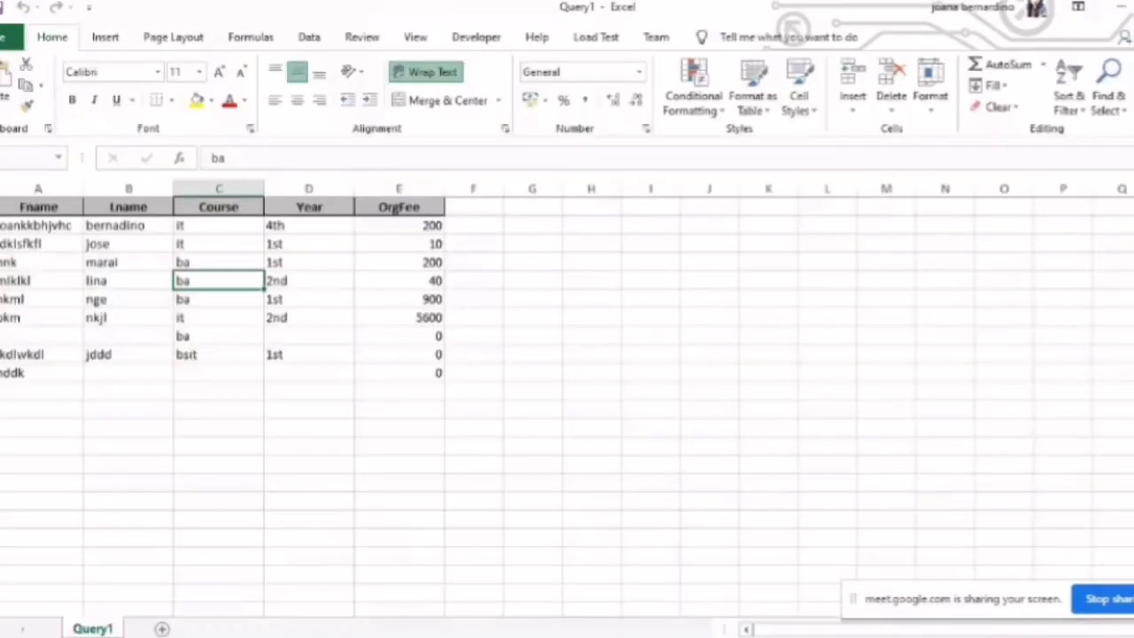
{"action": "mouse_move", "coordinate": [487, 637]}
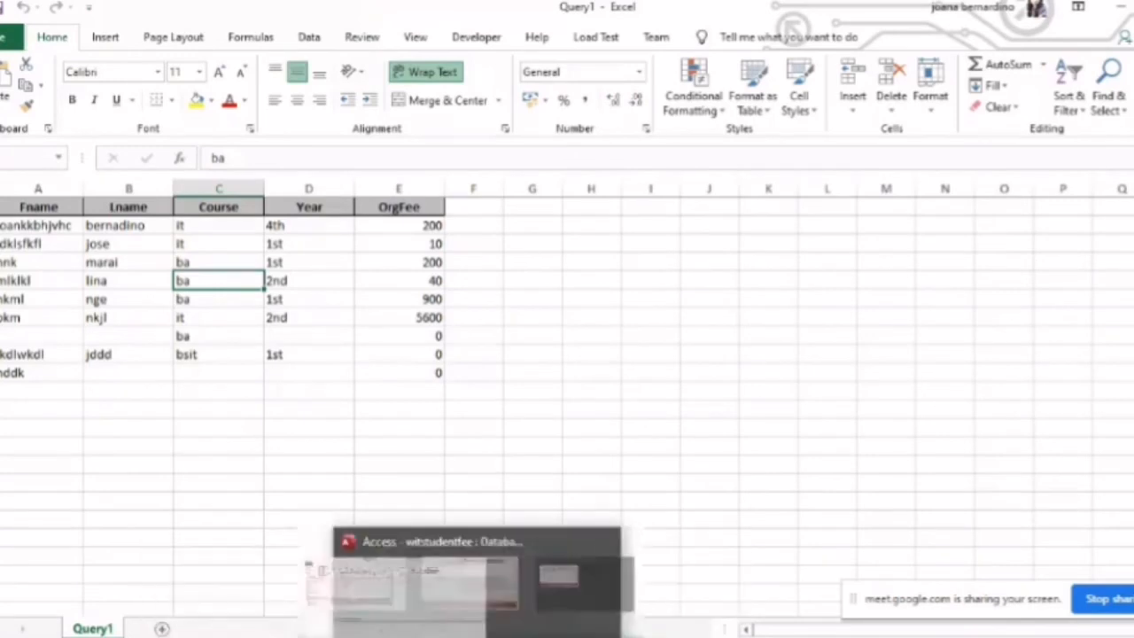
{"action": "left_click", "coordinate": [575, 599]}
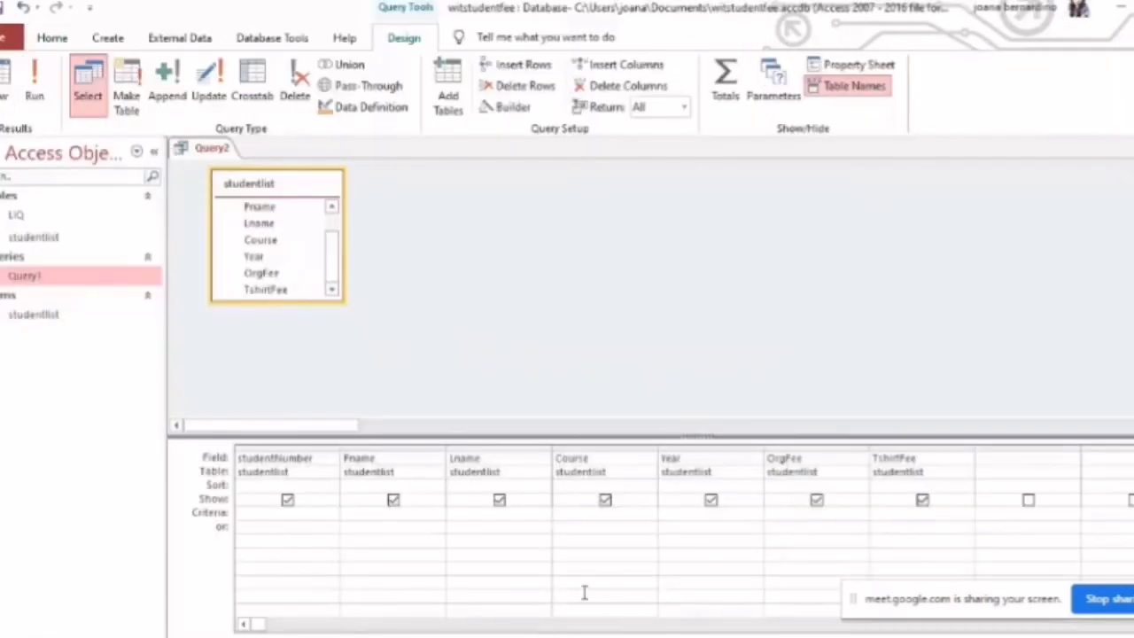
{"action": "left_click", "coordinate": [601, 518]}
{"action": "type", "text": "ba"}
Run the filtered query and save it under the name Query2
{"action": "left_click", "coordinate": [36, 93]}
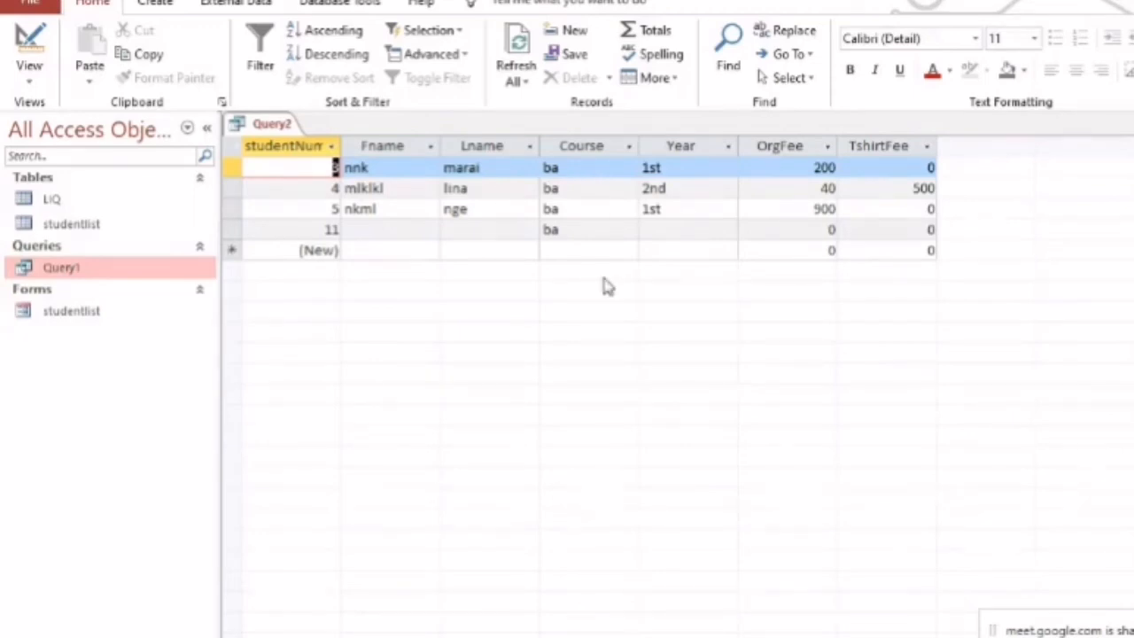
{"action": "key", "text": "ctrl+s"}
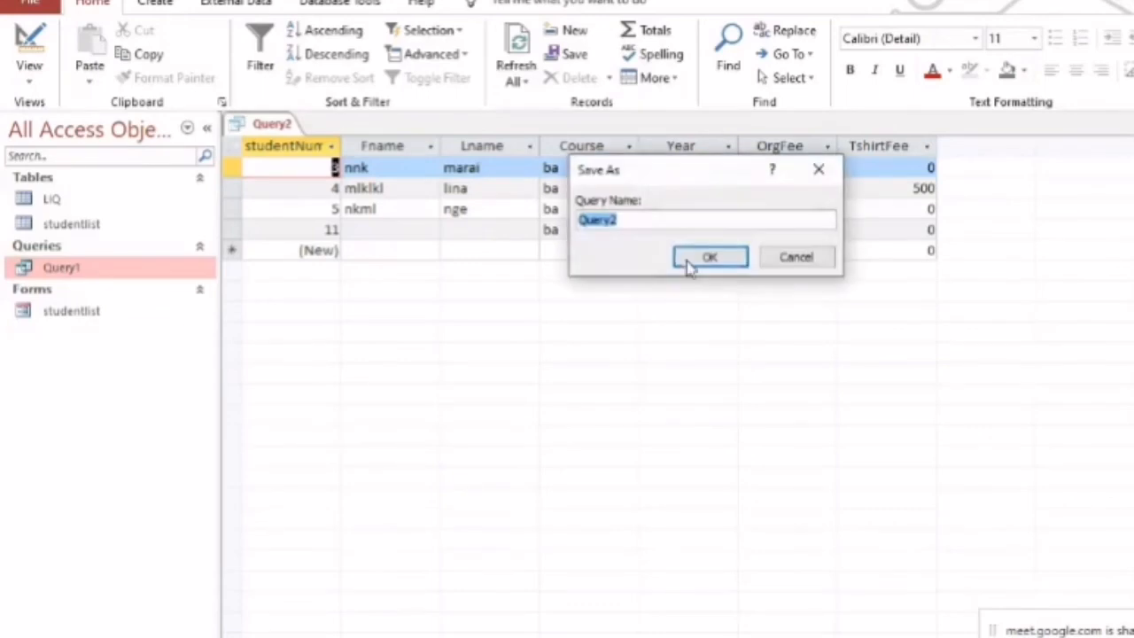
{"action": "left_click", "coordinate": [709, 258]}
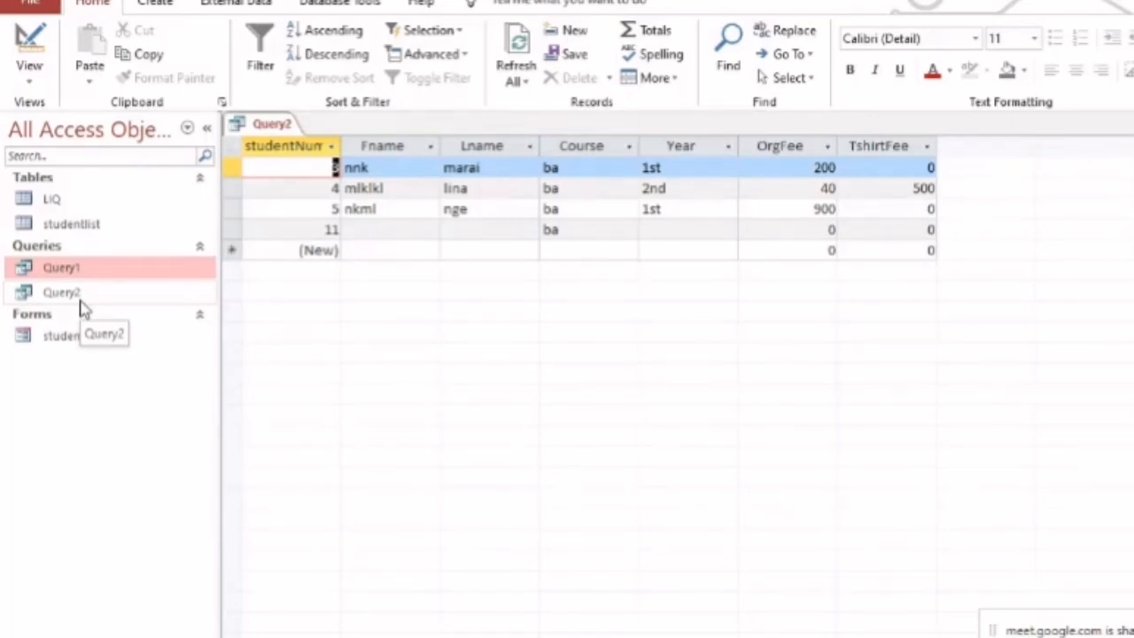
Compare the studentlist table with the results of Query2 and display the SQL statement of Query2
{"action": "left_click", "coordinate": [122, 231]}
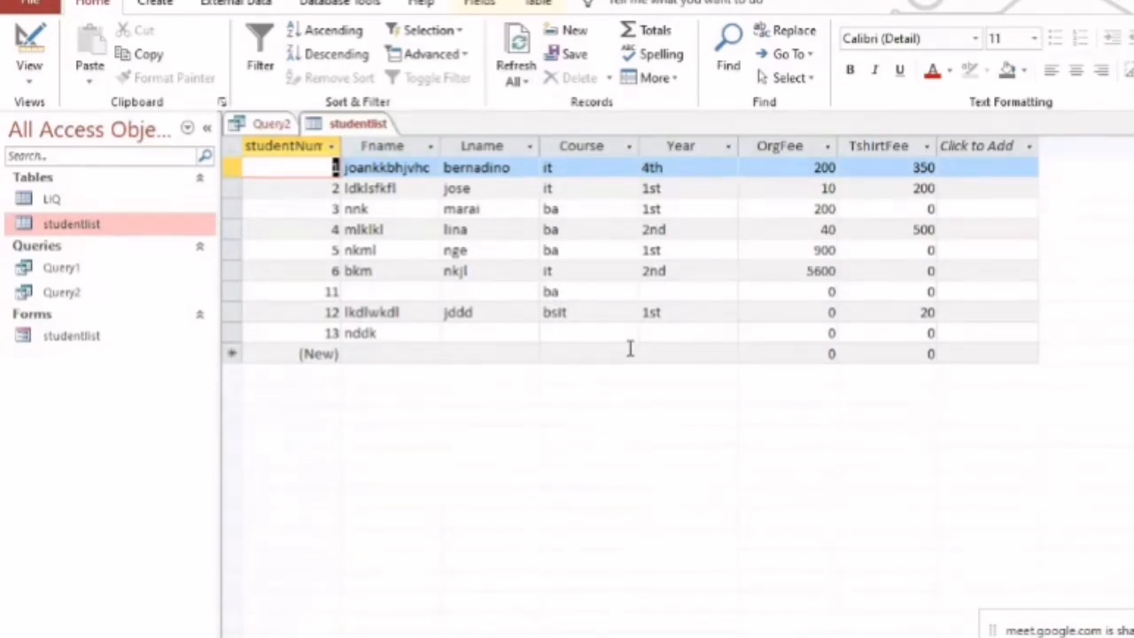
{"action": "double_click", "coordinate": [60, 300]}
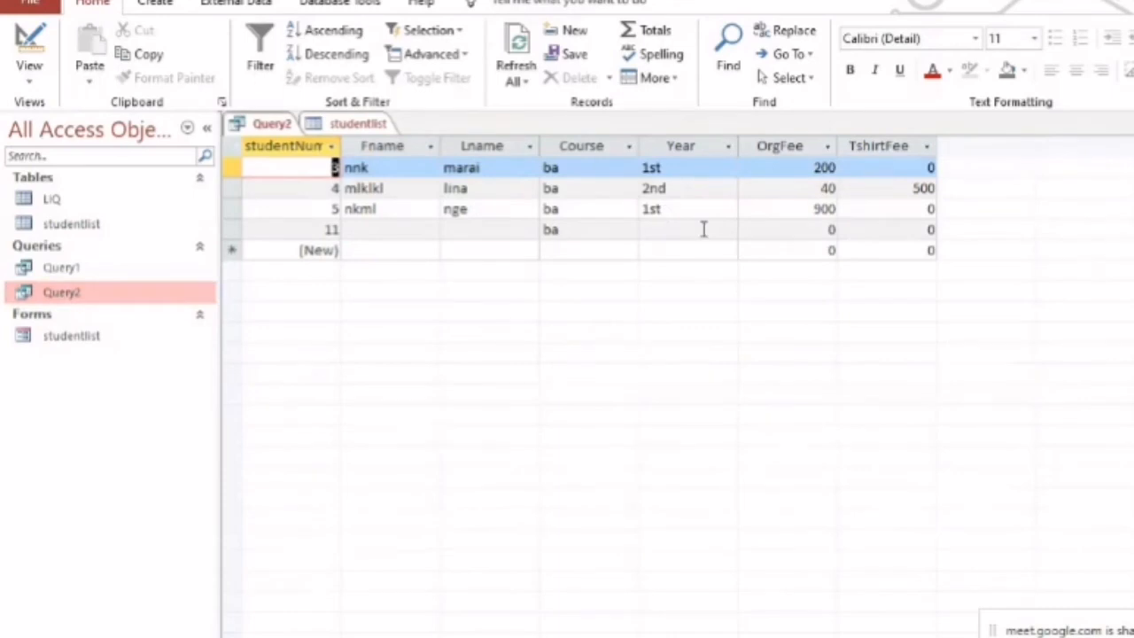
{"action": "left_click", "coordinate": [29, 87]}
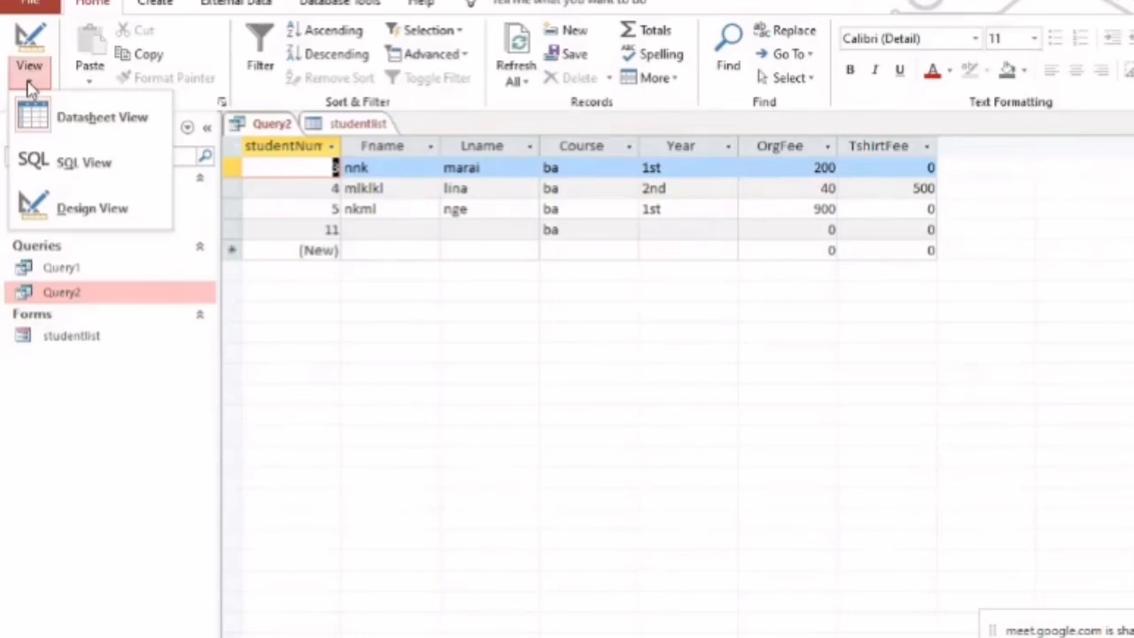
{"action": "left_click", "coordinate": [79, 165]}
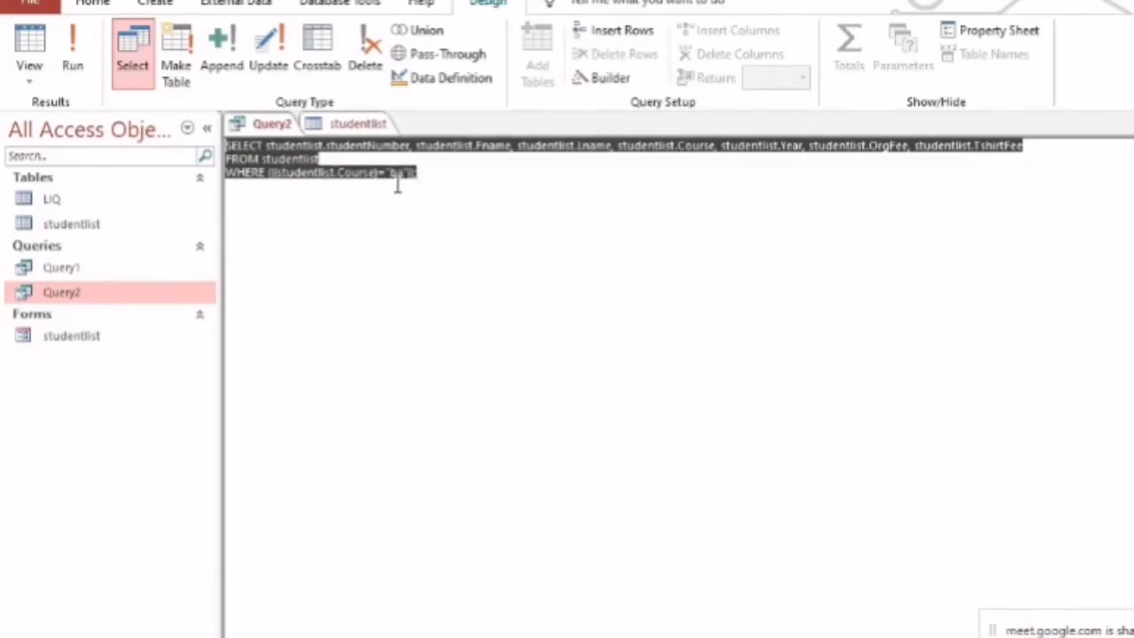
Return Query2 to Design view, convert it to an Update query and enlarge the design grid area
{"action": "left_click", "coordinate": [35, 82]}
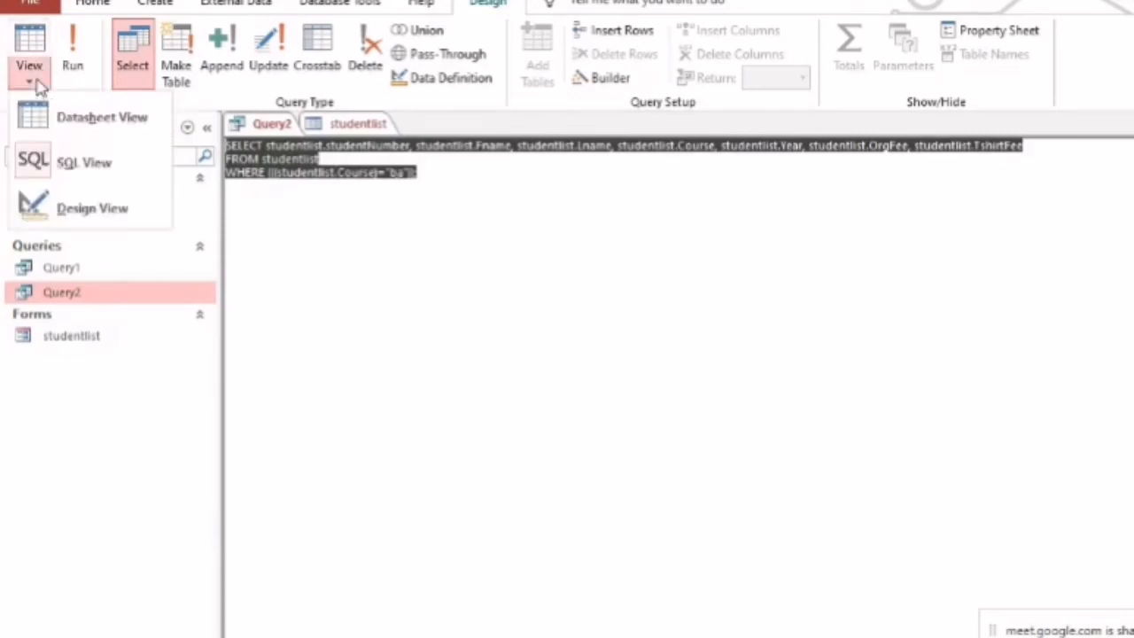
{"action": "left_click", "coordinate": [85, 209]}
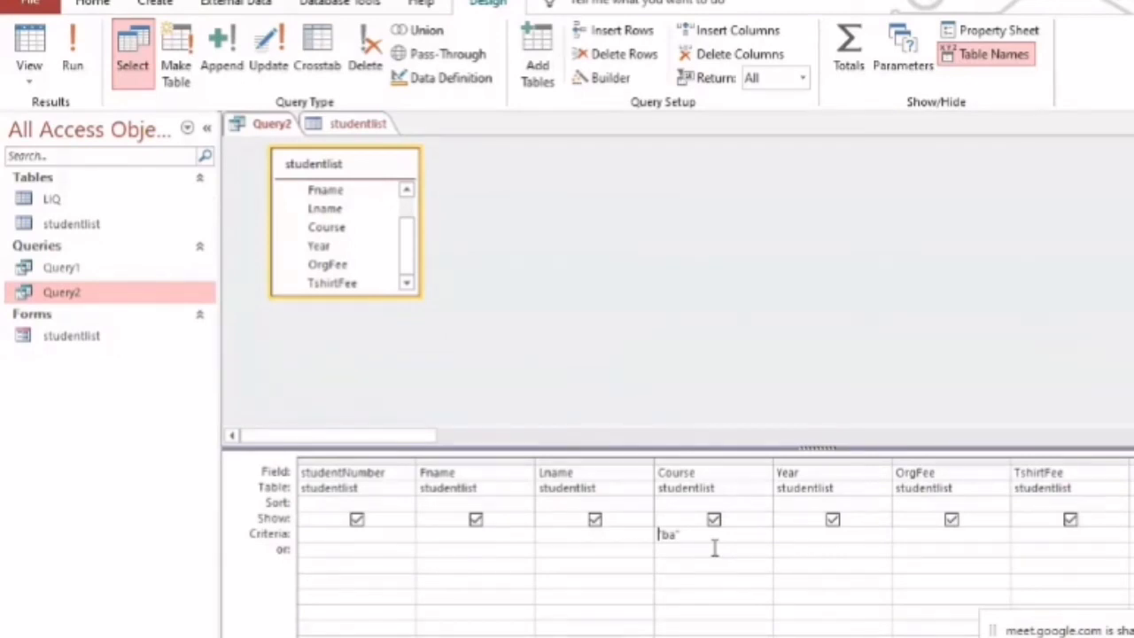
{"action": "left_click", "coordinate": [269, 69]}
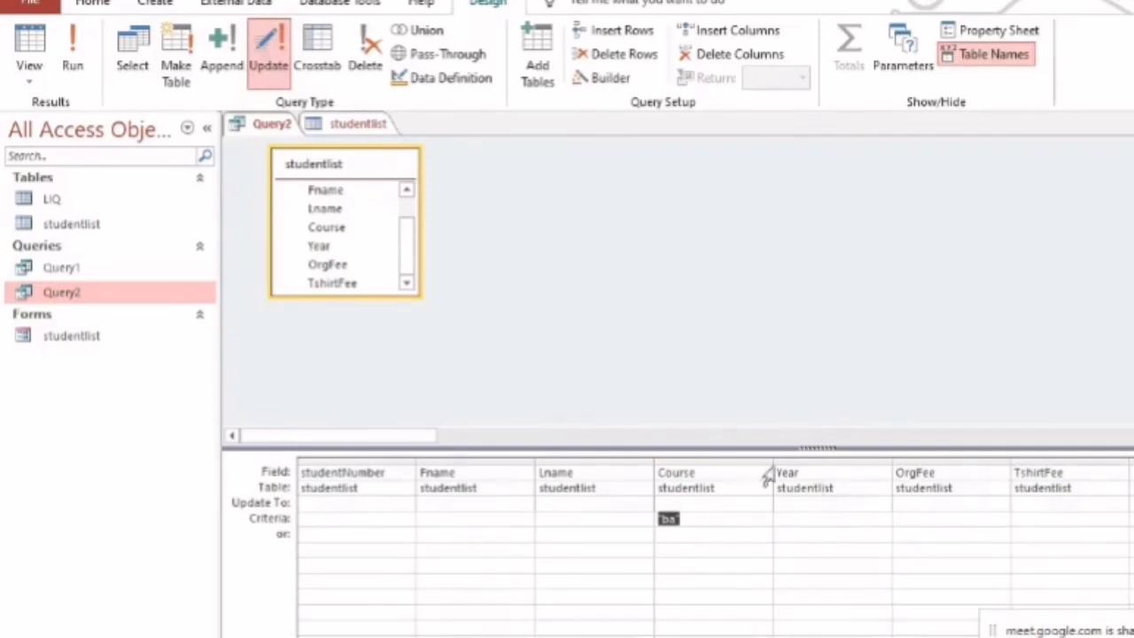
{"action": "left_click_drag", "start_coordinate": [767, 390], "coordinate": [772, 363]}
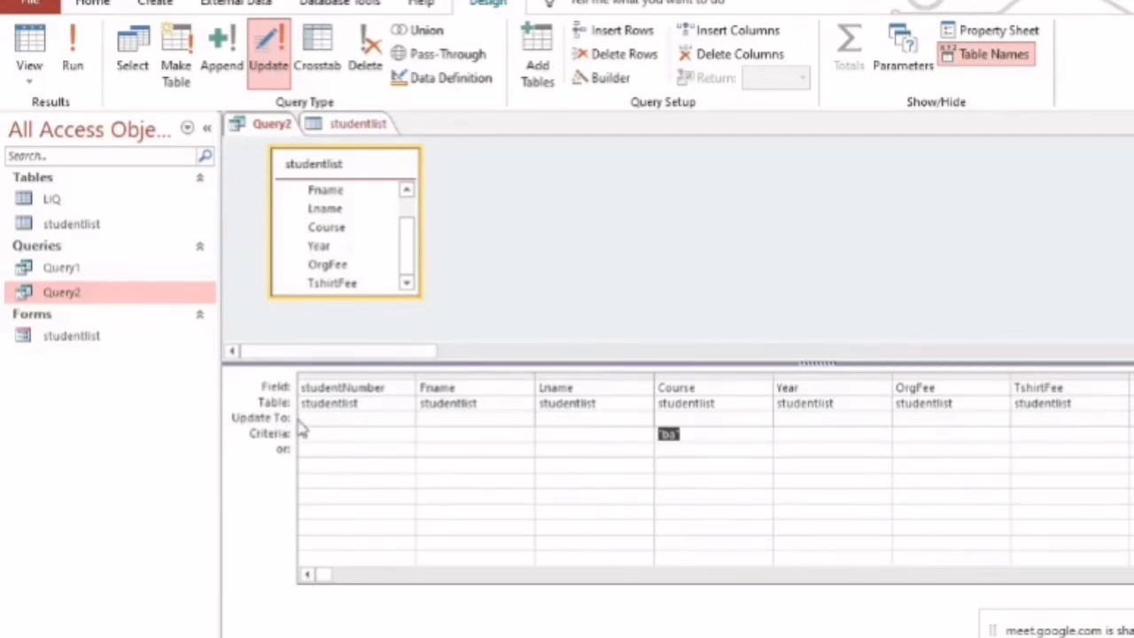
Make the query update Year to "first year" where Year is 1st, consulting the Excel export for the existing values
{"action": "left_click", "coordinate": [829, 421]}
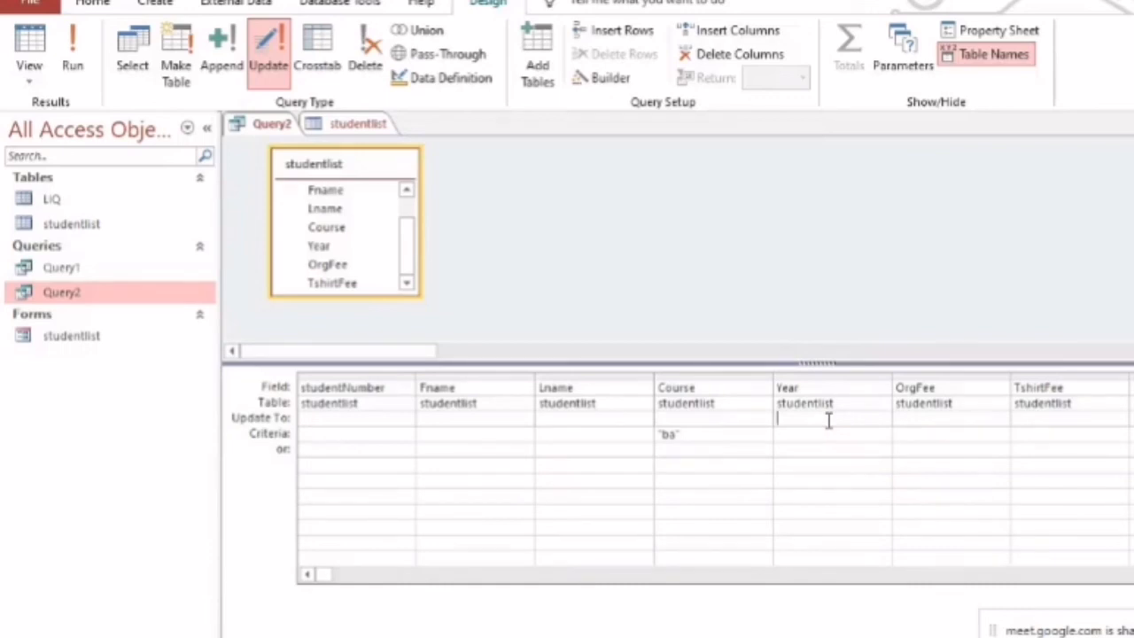
{"action": "type", "text": "first year"}
{"action": "left_click", "coordinate": [820, 441]}
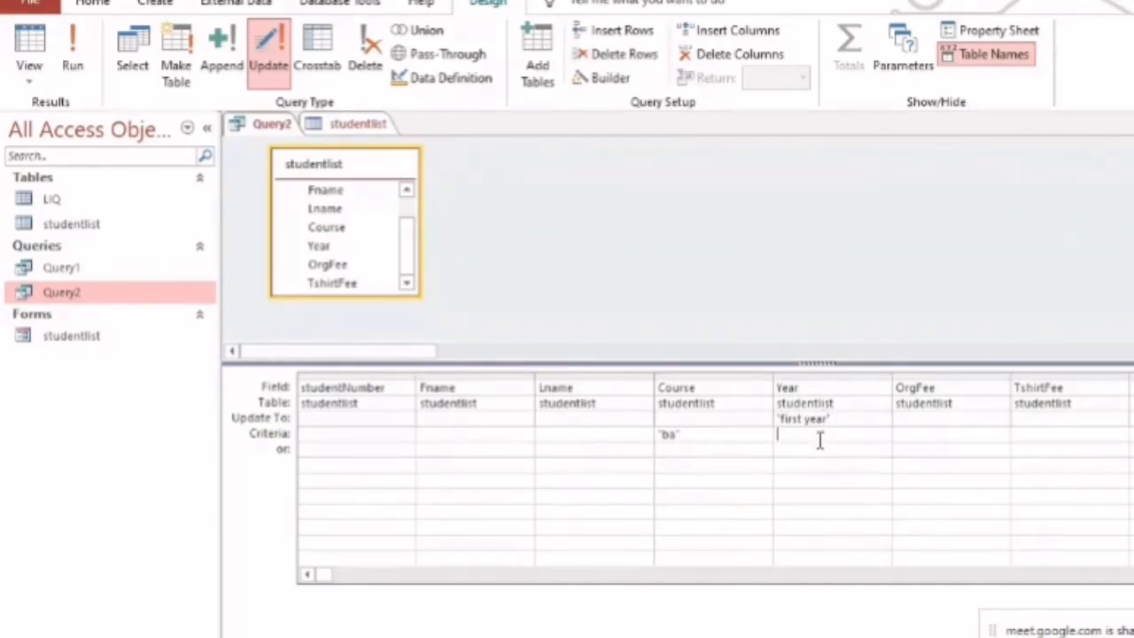
{"action": "type", "text": "1st"}
{"action": "key", "text": "alt+Tab"}
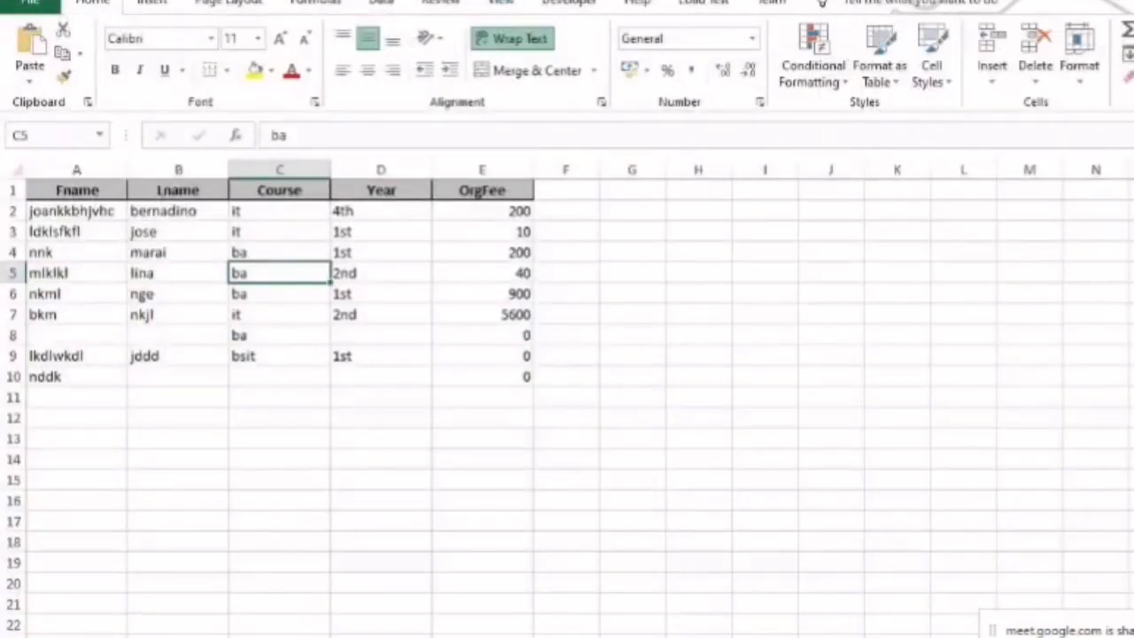
{"action": "key", "text": "alt+Tab"}
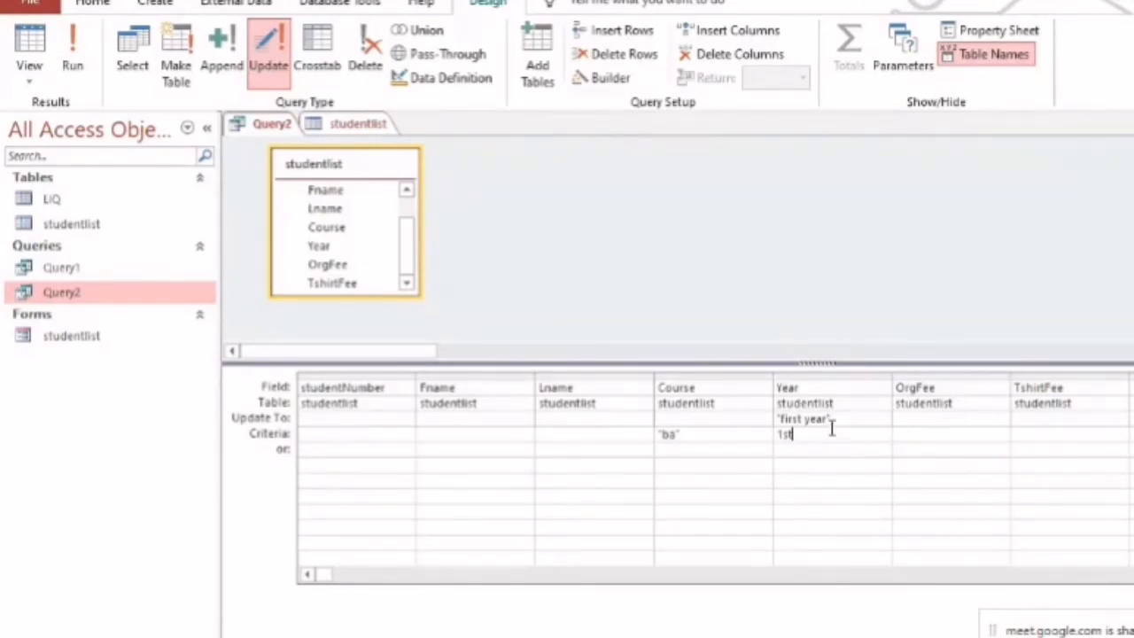
Run the update query, accept the record changes and open the studentlist table
{"action": "left_click", "coordinate": [74, 49]}
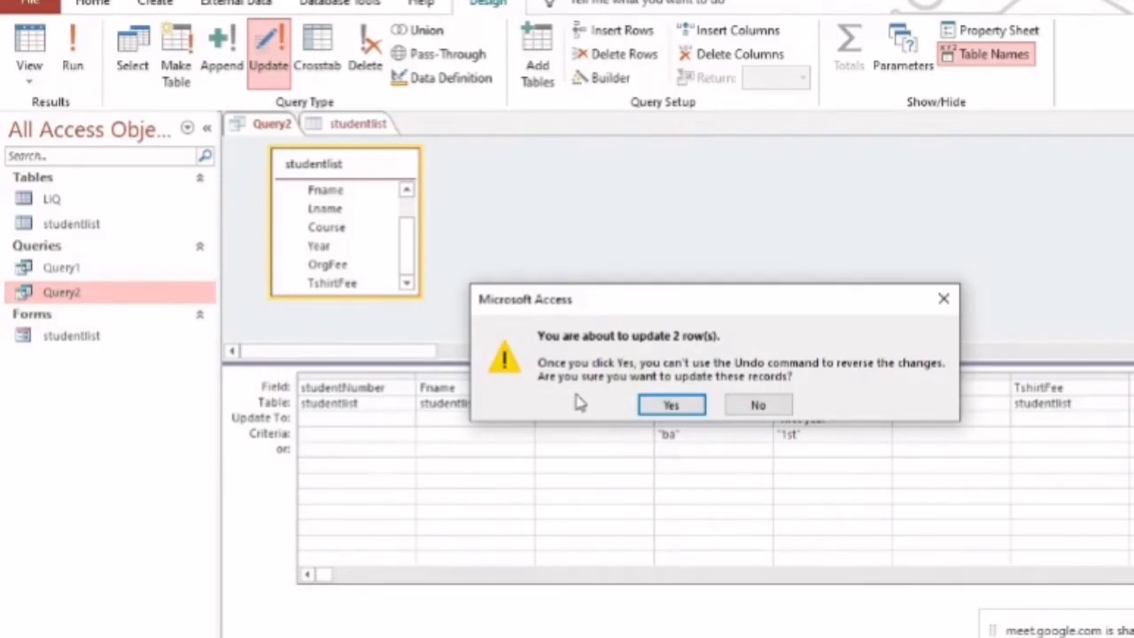
{"action": "left_click", "coordinate": [670, 406]}
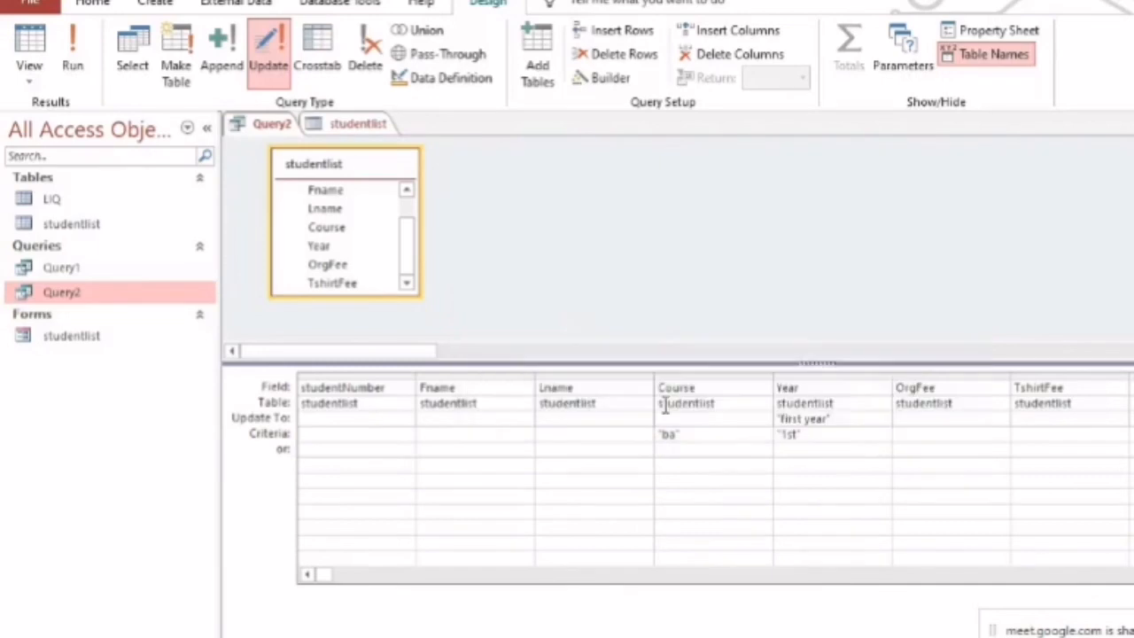
{"action": "double_click", "coordinate": [122, 230]}
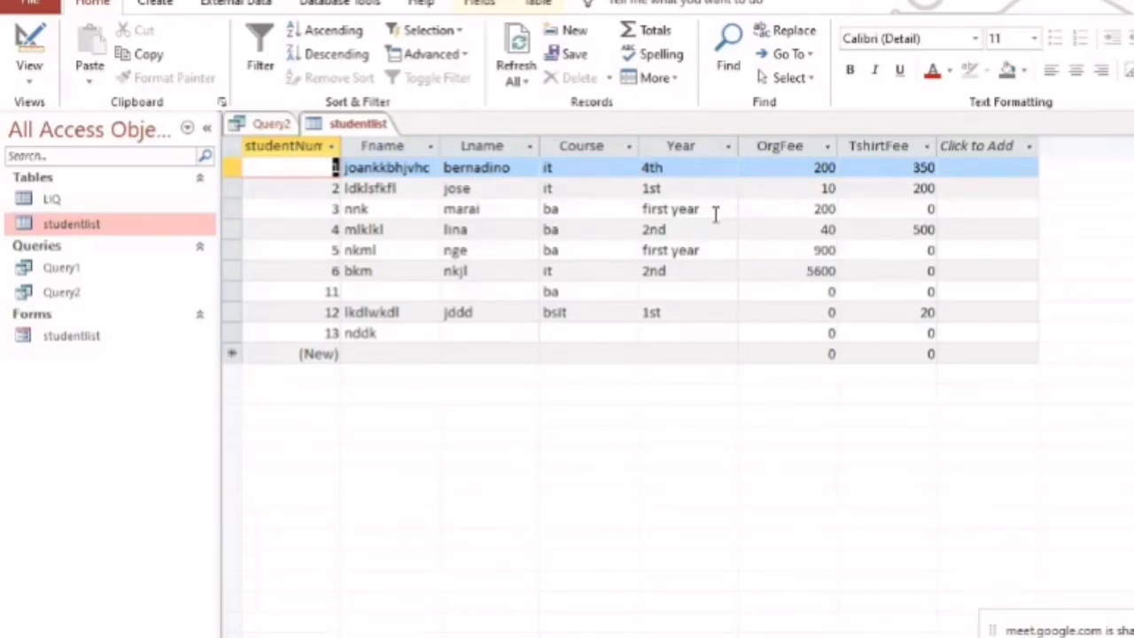
Examine the Course and Year values of the second record in the studentlist table
{"action": "left_click", "coordinate": [54, 294]}
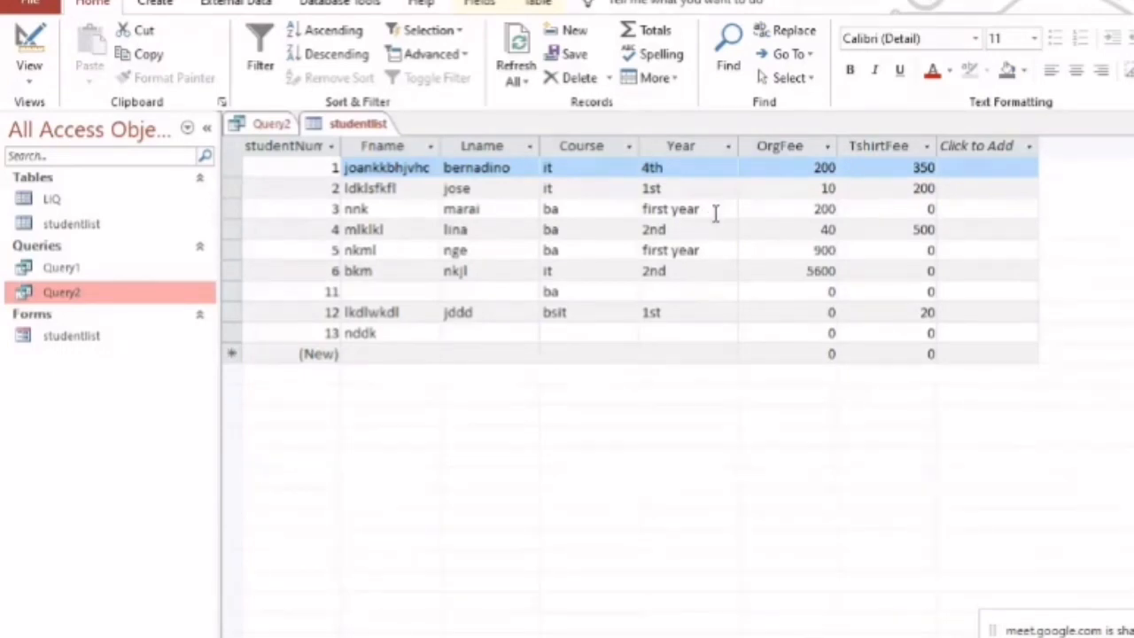
{"action": "left_click", "coordinate": [583, 189]}
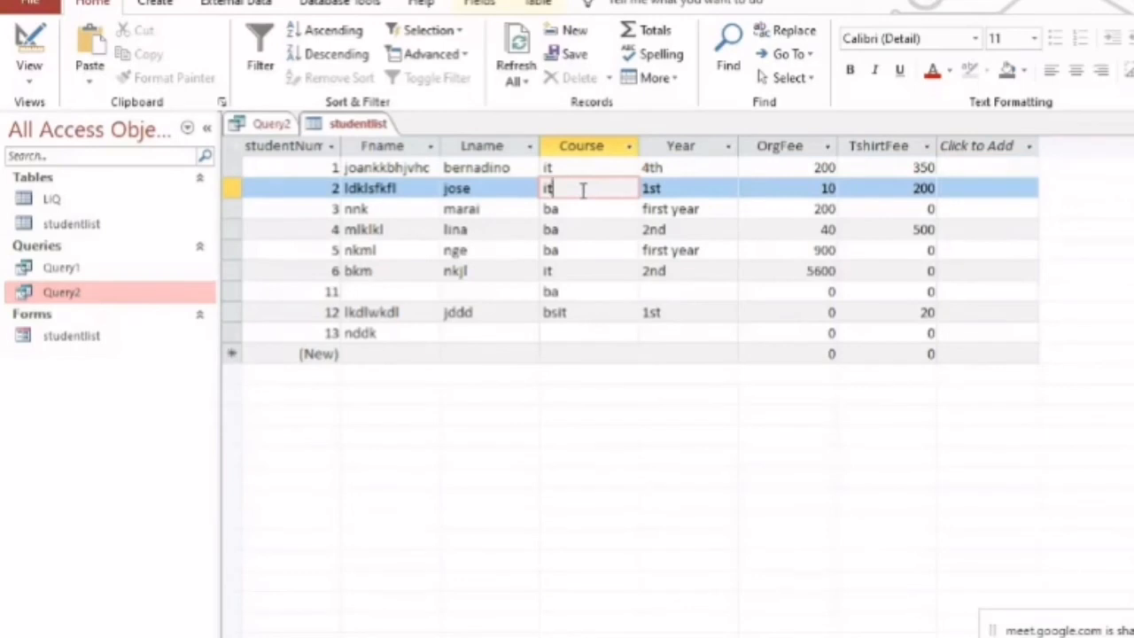
{"action": "left_click", "coordinate": [674, 188]}
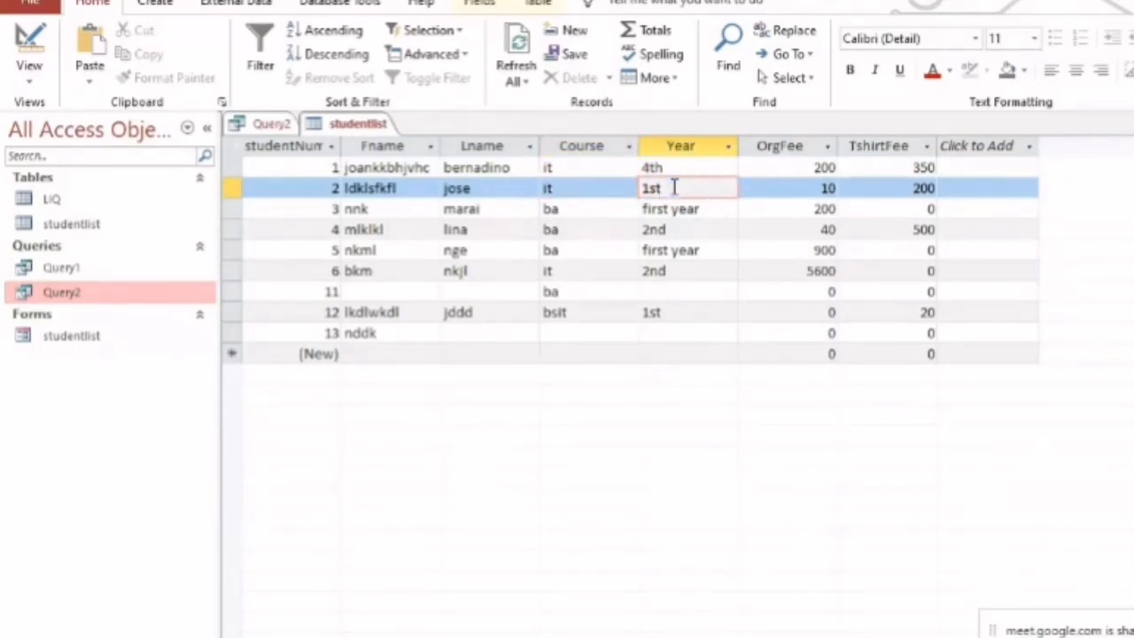